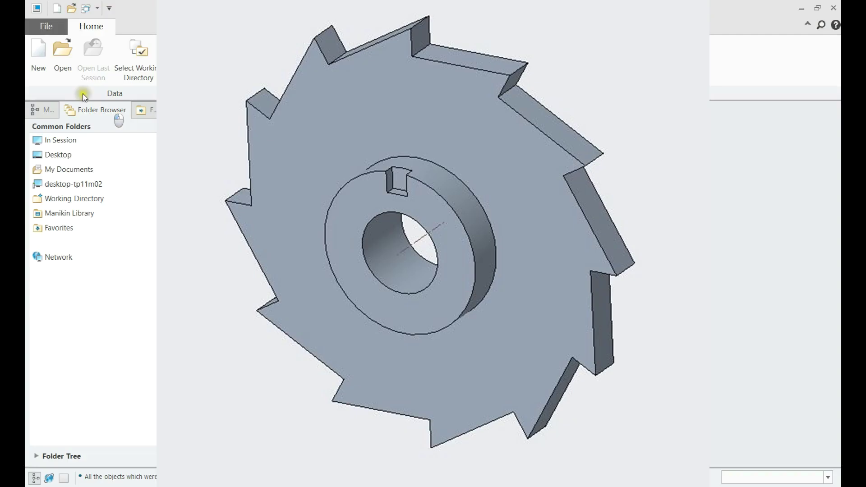
Create a new solid part named saw_blade
click(38, 61)
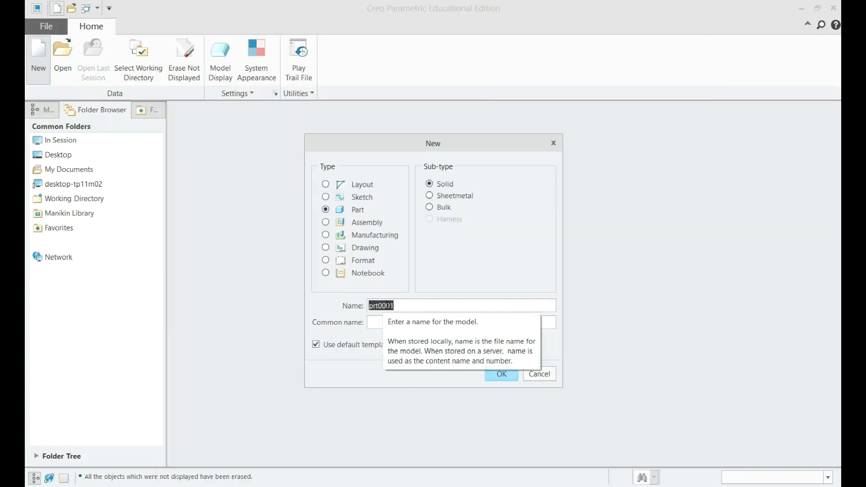
text(saw_blade)
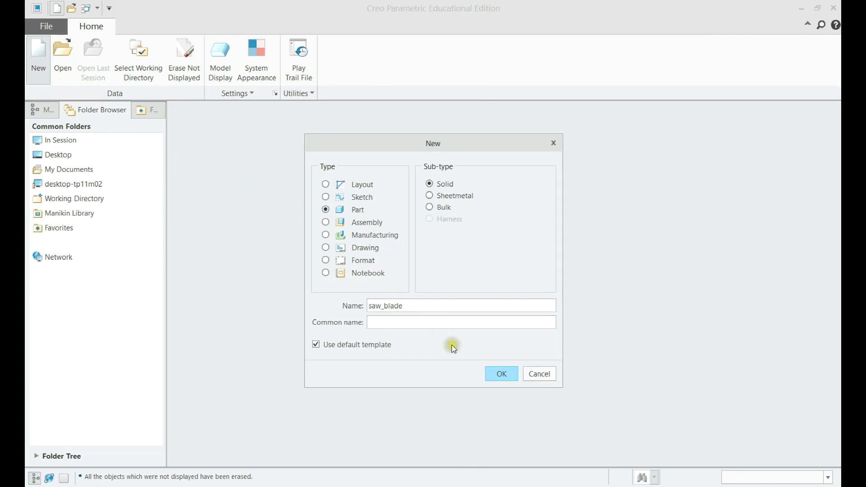
click(505, 373)
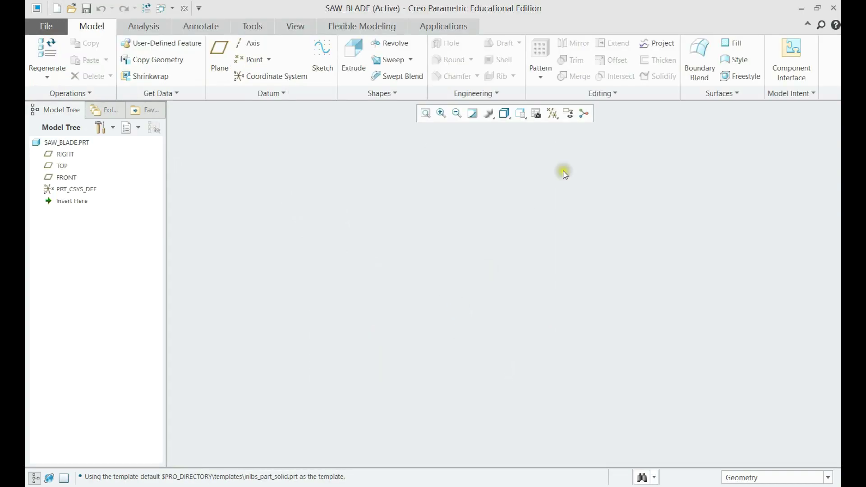
Turn on datum plane display and return to the default view
click(552, 115)
click(581, 179)
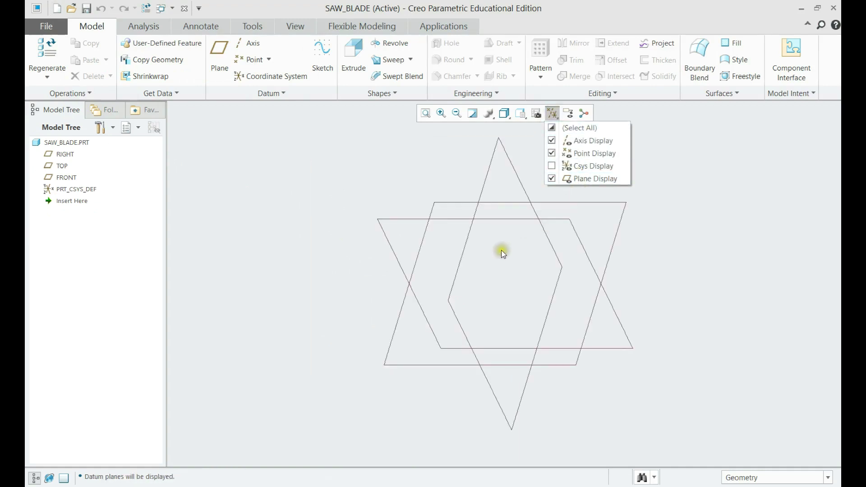
click(470, 220)
middle_drag(483, 218, 484, 196)
key(ctrl+d)
Start an extrude sketched on the FRONT plane, oriented to face the screen
click(354, 58)
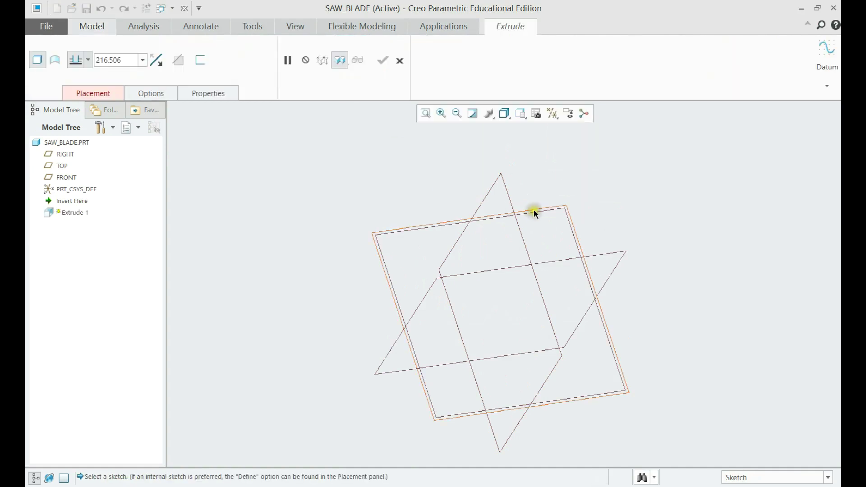
click(534, 210)
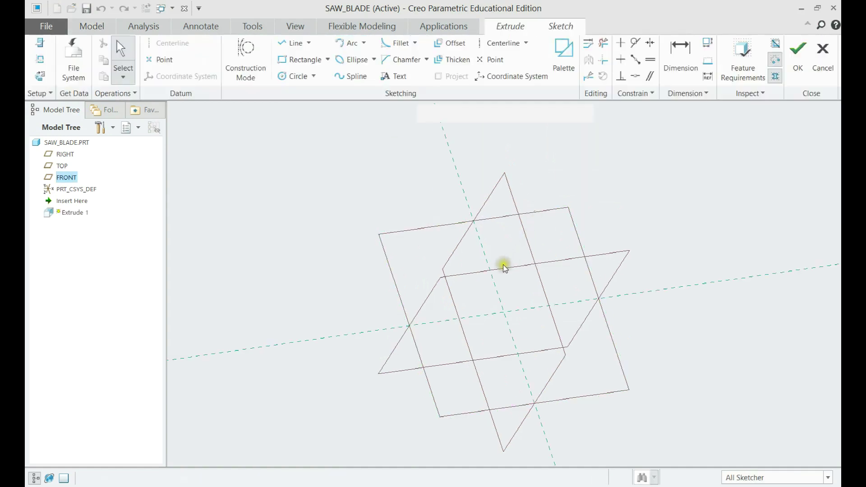
click(41, 62)
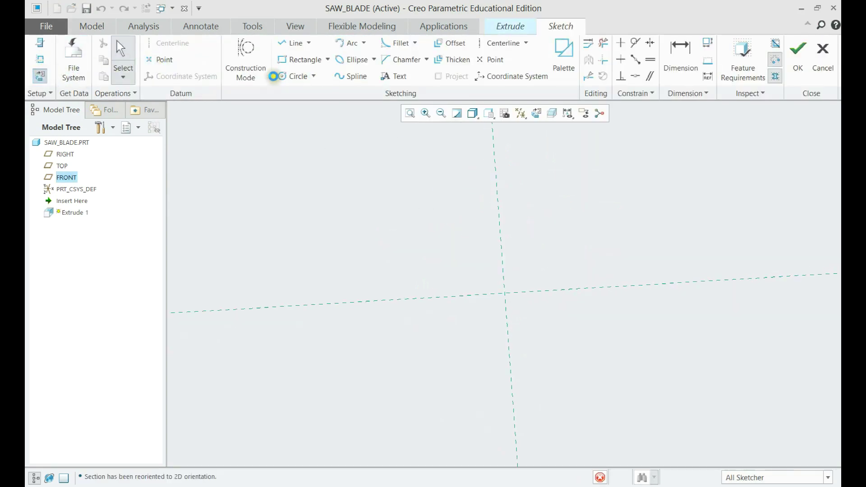
Draw a circle centred at the origin with diameter 4.875 and accept the sketch
click(291, 75)
click(505, 284)
click(584, 188)
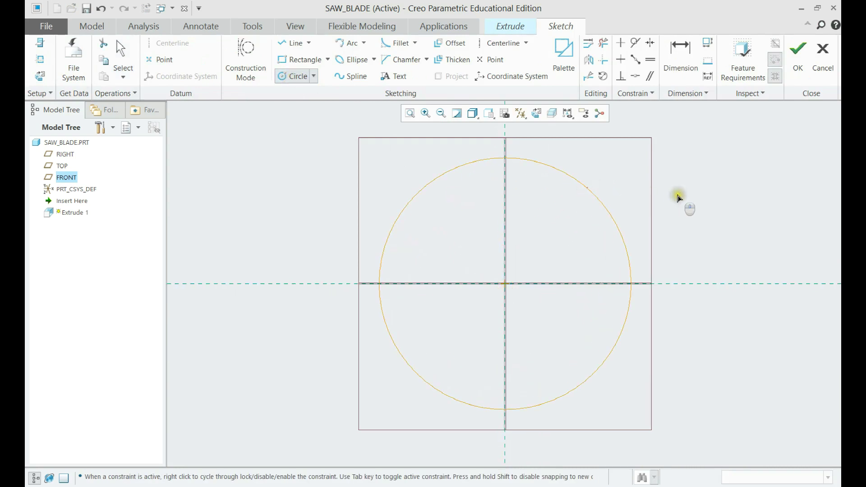
middle_click(681, 196)
double_click(354, 163)
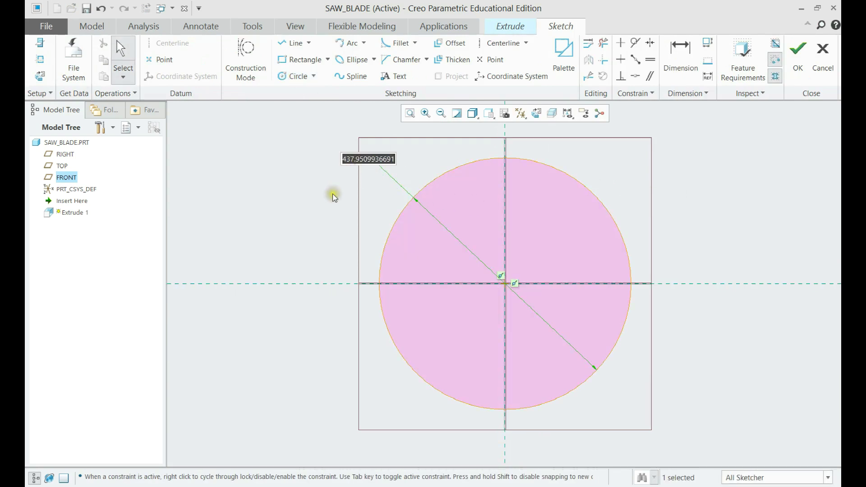
text(0.)
key(BackSpace)
key(BackSpace)
text(4.875)
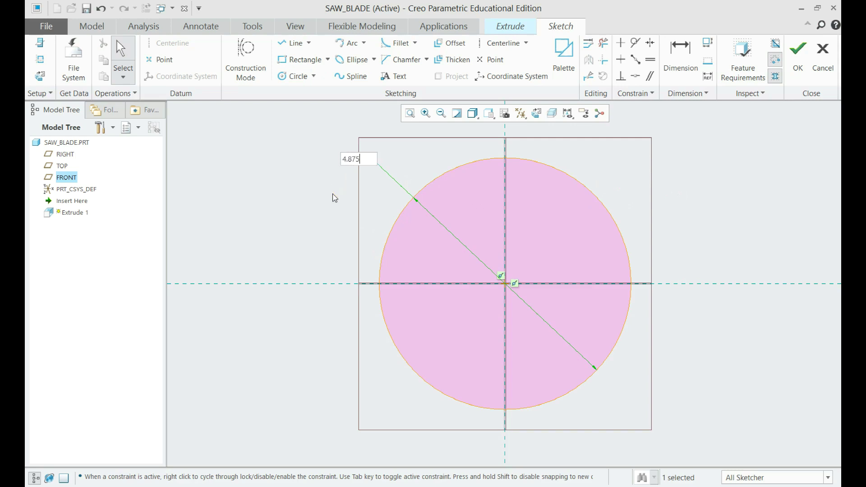
key(Return)
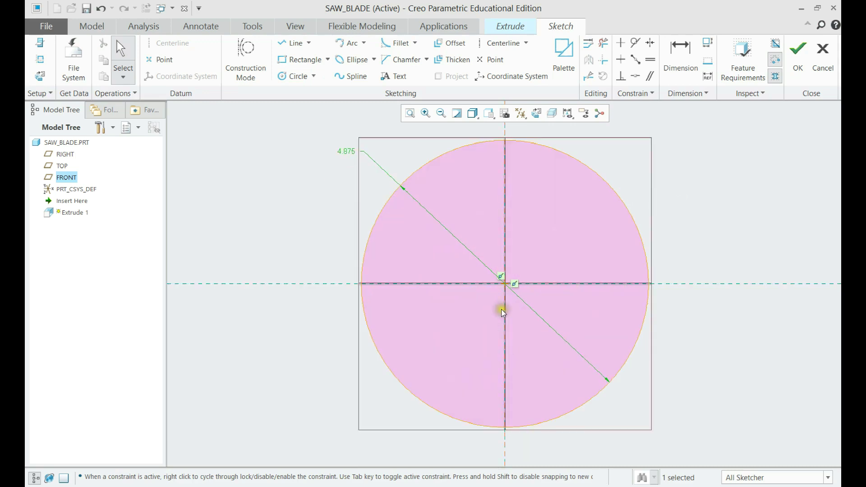
click(799, 72)
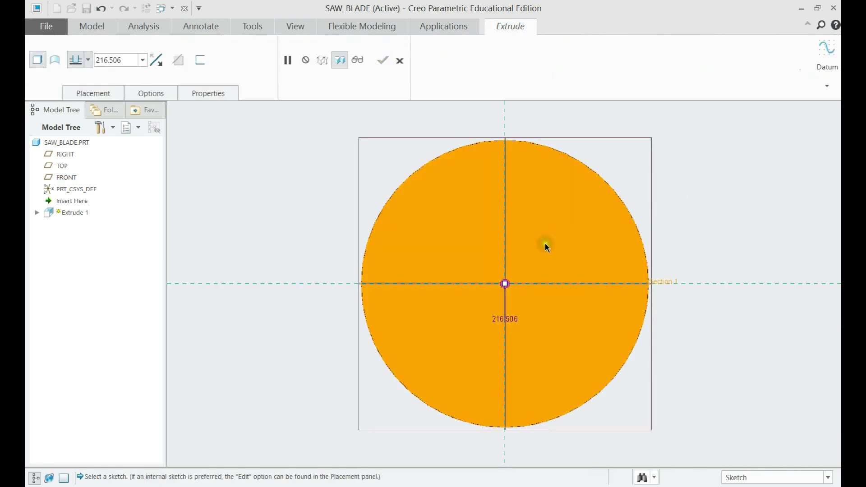
Enter 0.8125-0.4375 as the extrude depth, giving a 0.375 thickness
middle_drag(544, 259, 430, 315)
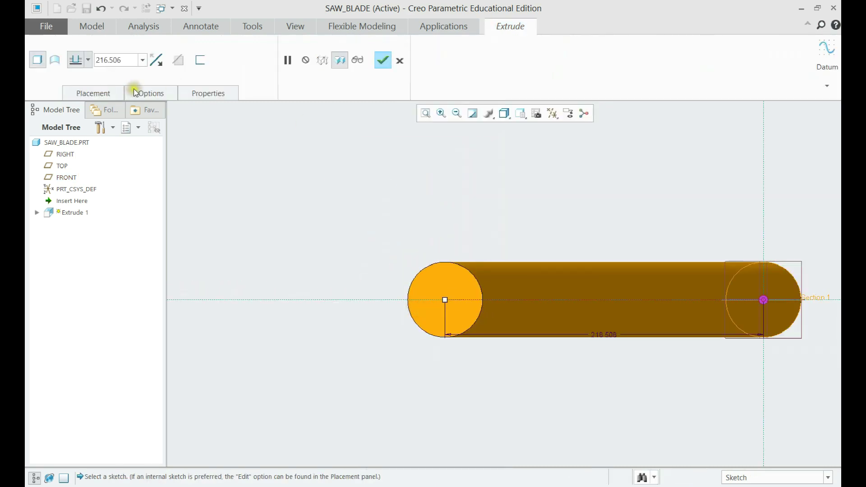
double_click(127, 67)
text(0.4375)
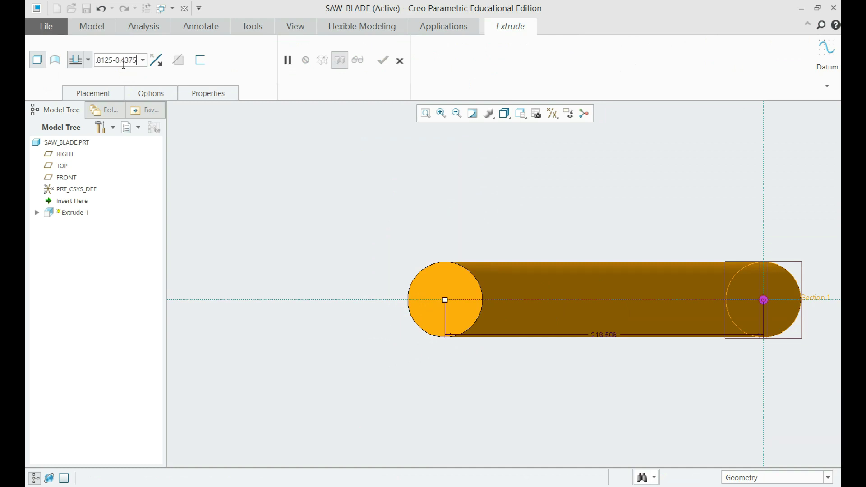
text(.8125-0.4375)
key(Return)
Finish Extrude 1 and view the thin disc from an oblique angle
scroll(406, 217, down, 2)
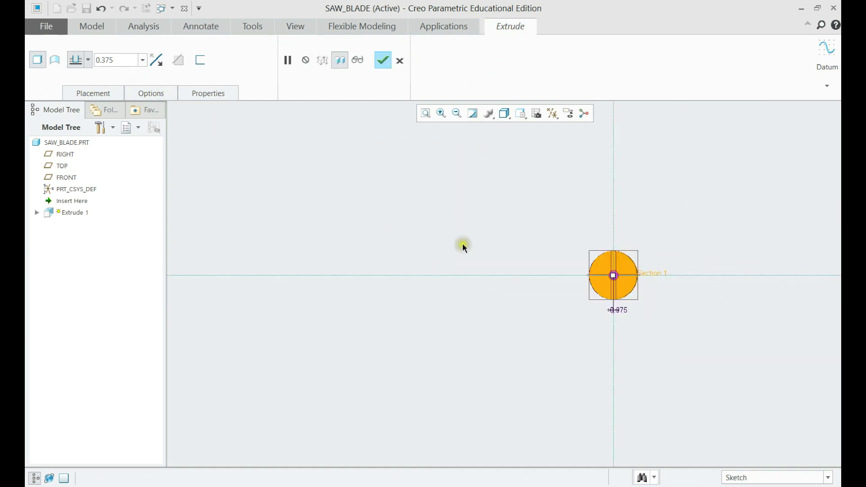
scroll(587, 270, up, 3)
scroll(677, 222, up, 4)
middle_click(654, 239)
middle_drag(642, 245, 458, 251)
click(379, 226)
scroll(343, 237, down, 2)
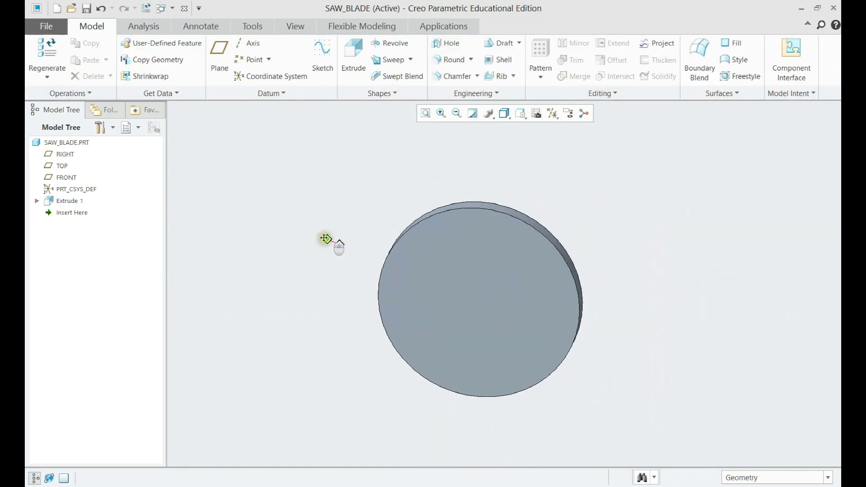
scroll(446, 256, up, 3)
Start a second extrude on the disc's front face, referencing the disc's edge
click(354, 56)
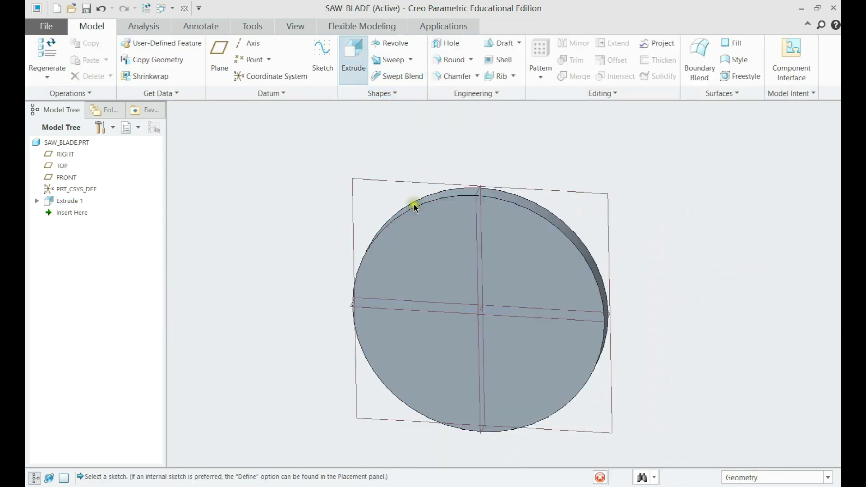
click(451, 265)
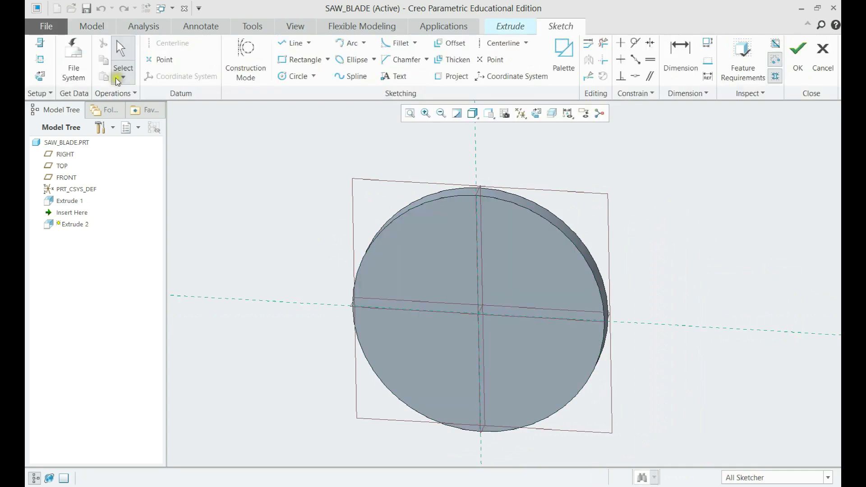
click(54, 60)
scroll(455, 187, up, 2)
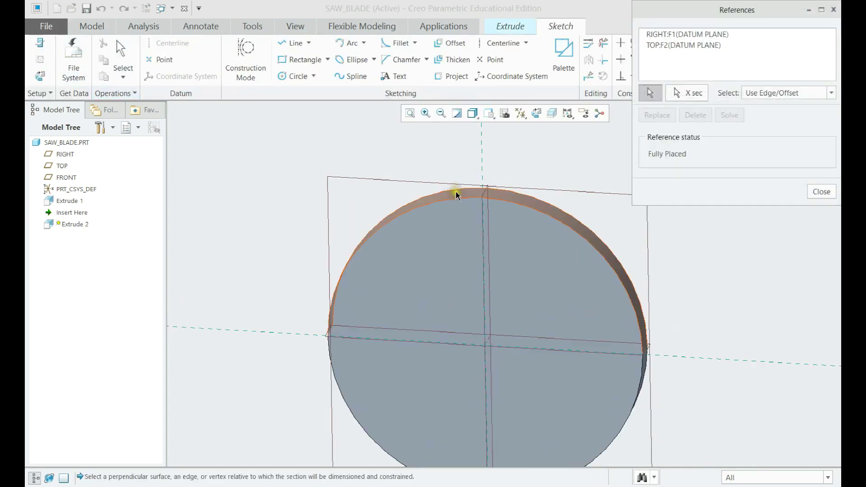
click(456, 190)
scroll(500, 232, down, 1)
click(726, 116)
click(808, 192)
Orient the sketch flat to the screen and hide the datum planes
click(40, 76)
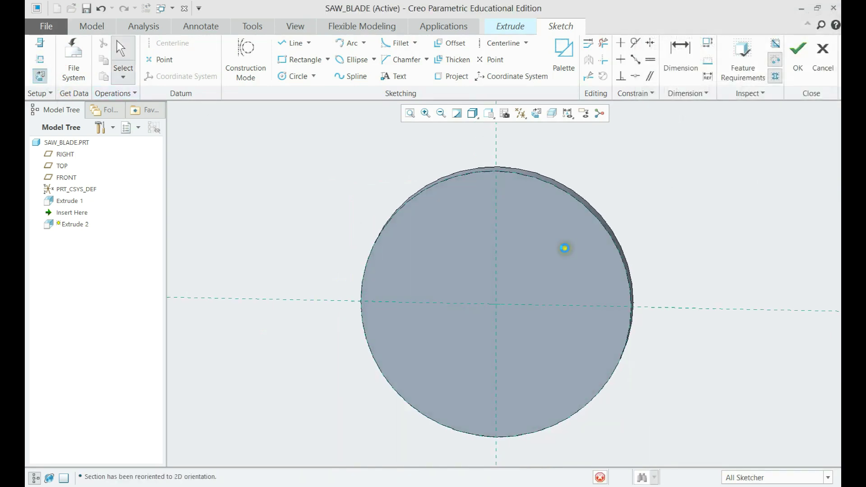
click(519, 195)
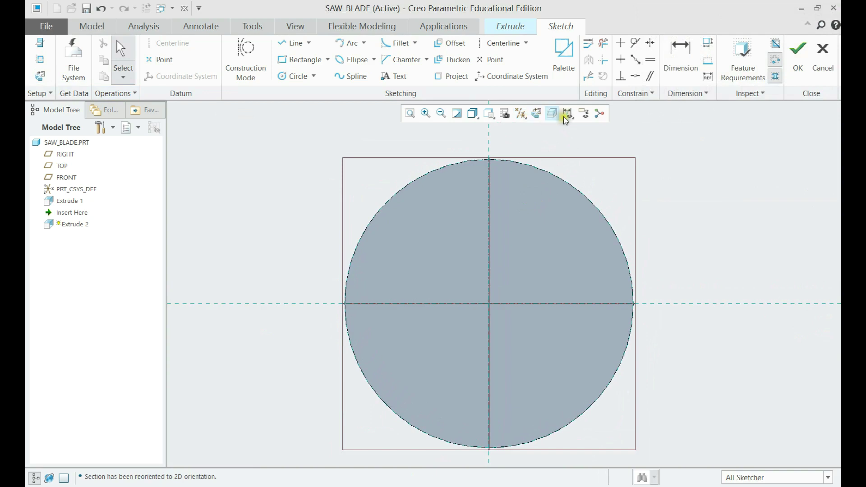
click(521, 113)
click(543, 179)
click(662, 212)
scroll(522, 164, up, 1)
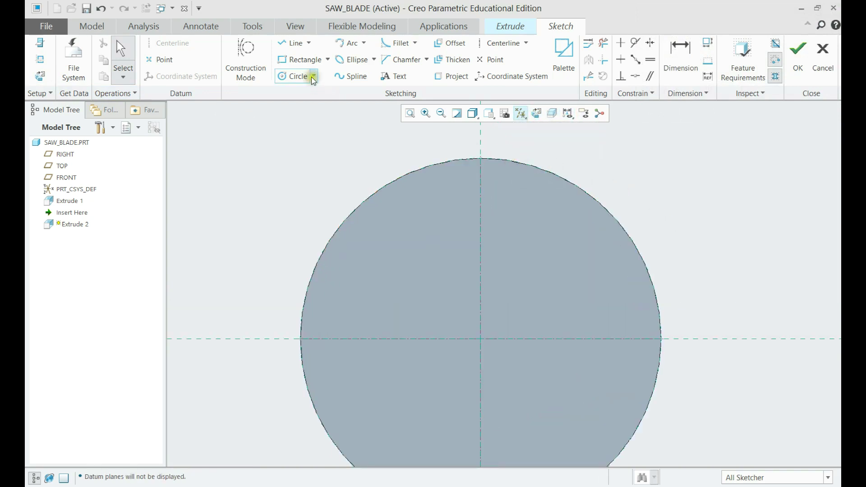
click(296, 43)
Sketch the notch's vertical, horizontal and slanted lines at the top of the circle
click(480, 159)
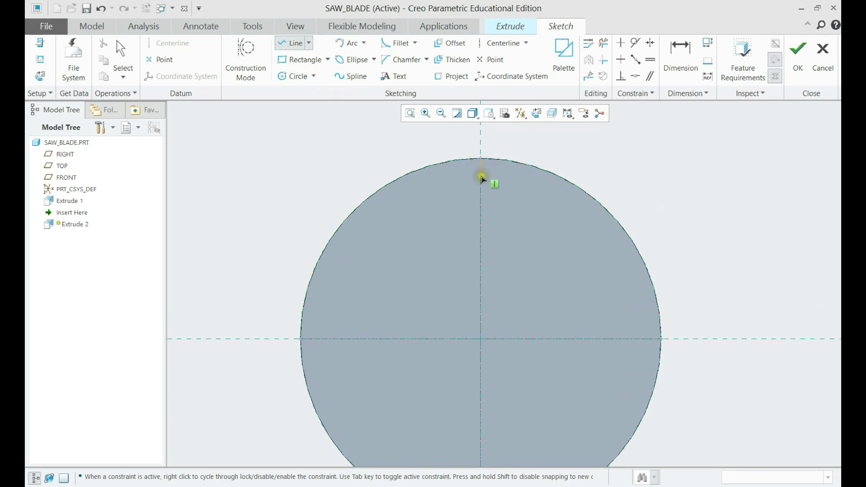
click(481, 187)
click(580, 187)
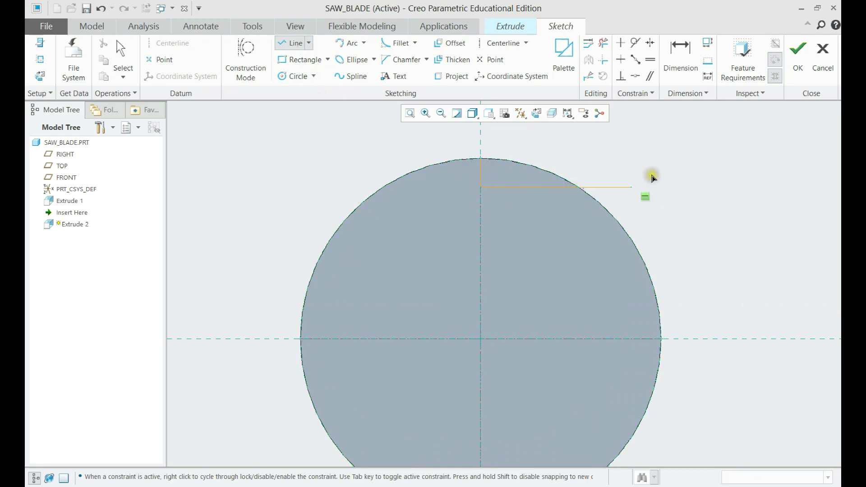
click(481, 159)
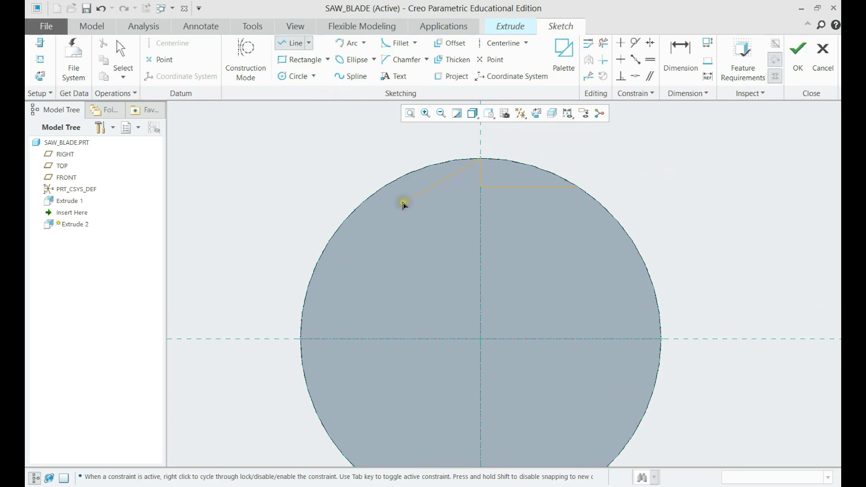
click(391, 183)
middle_click(402, 172)
middle_click(412, 152)
scroll(435, 158, up, 2)
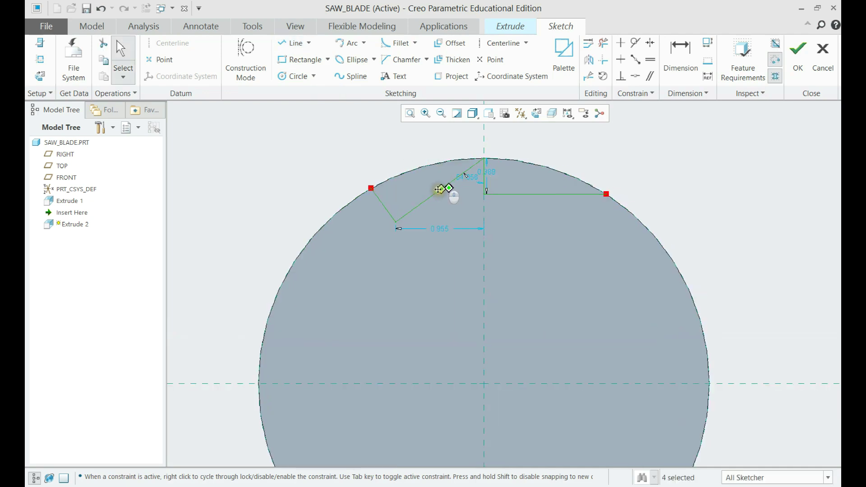
Dimension the notch angle to 30°
click(677, 61)
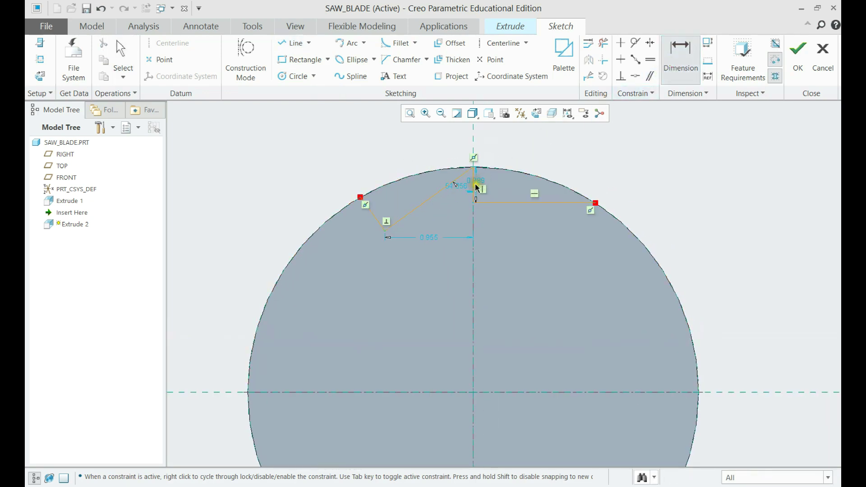
middle_click(391, 154)
text(30)
key(Return)
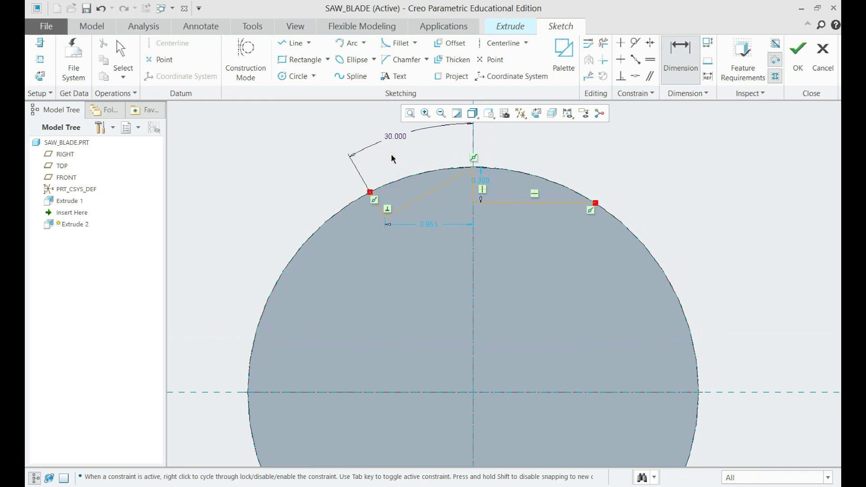
middle_click(568, 150)
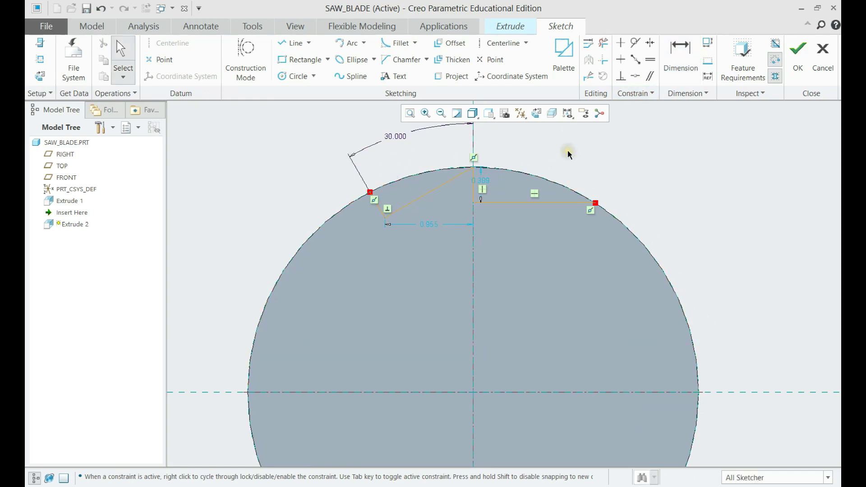
Make the slanted edge equal to the horizontal, and the two short edges equal
click(651, 59)
click(542, 202)
click(424, 195)
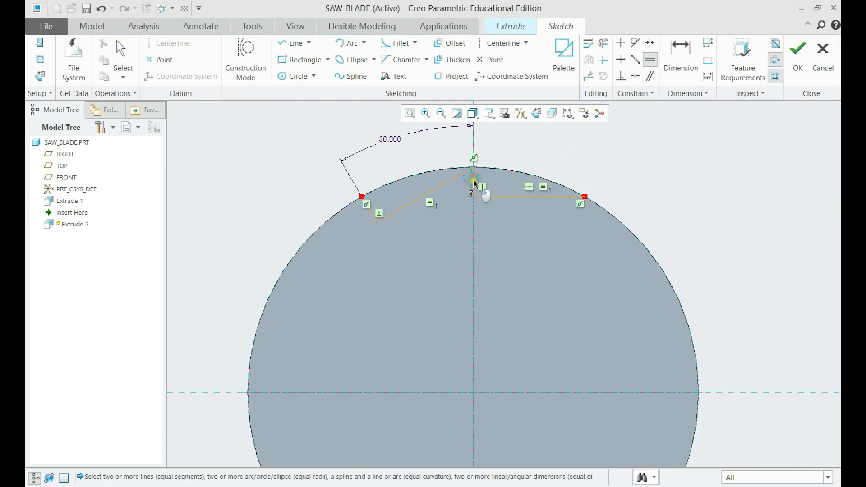
click(368, 216)
click(472, 182)
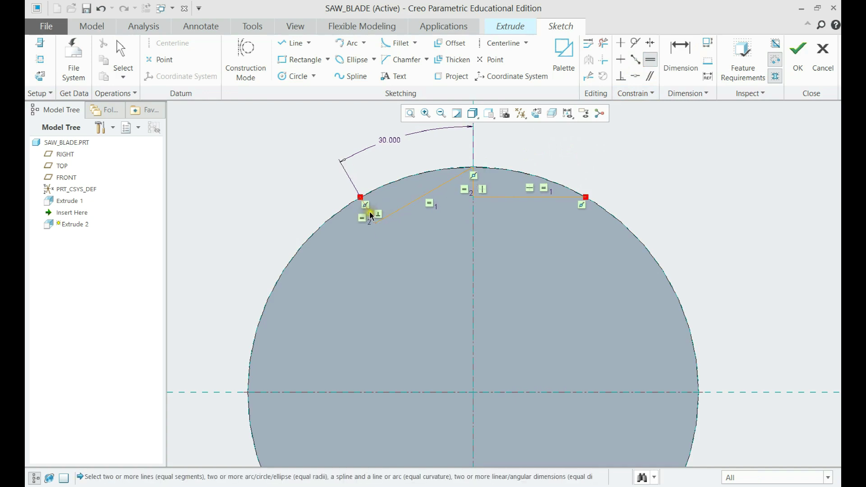
middle_click(532, 163)
scroll(470, 171, down, 1)
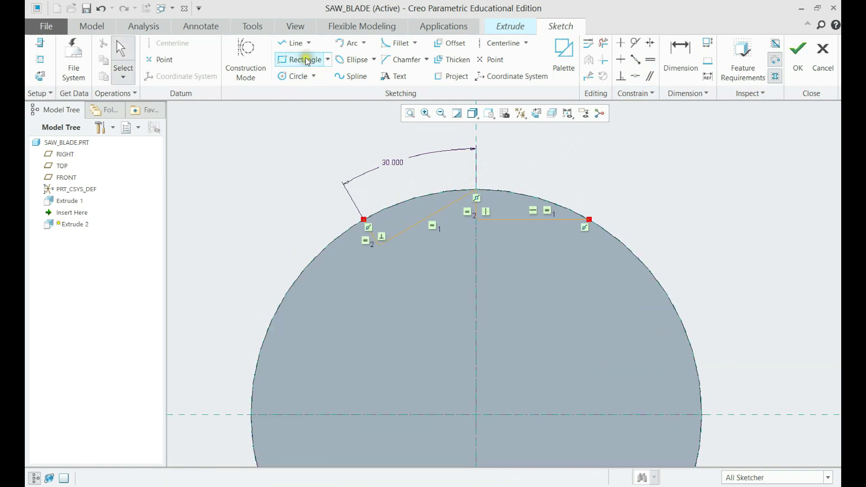
Close the profile with lines running up and across above the rim
click(292, 43)
click(362, 220)
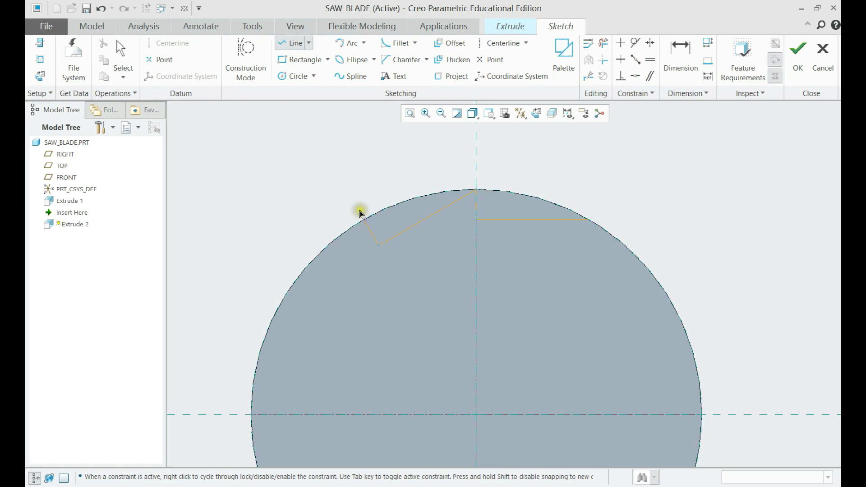
click(364, 148)
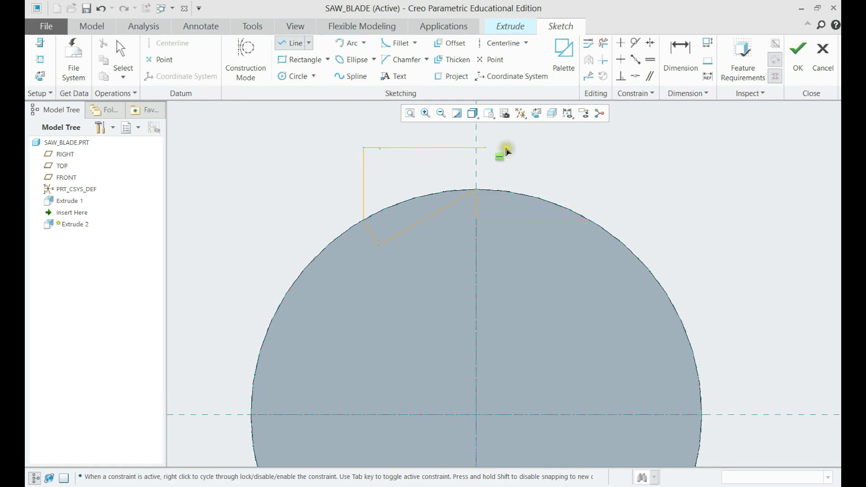
click(589, 148)
click(589, 220)
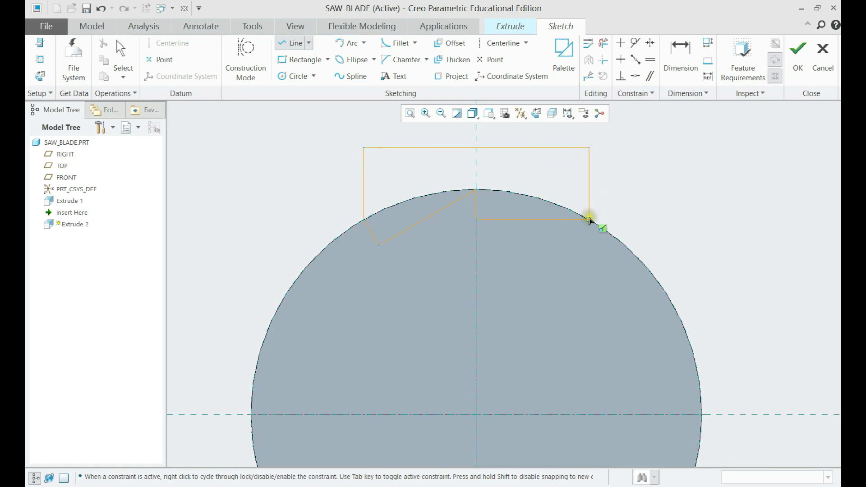
middle_click(644, 188)
Set the profile's height dimension to 1.000 and finish the sketch
drag(349, 197, 311, 195)
double_click(311, 195)
text(1)
key(Return)
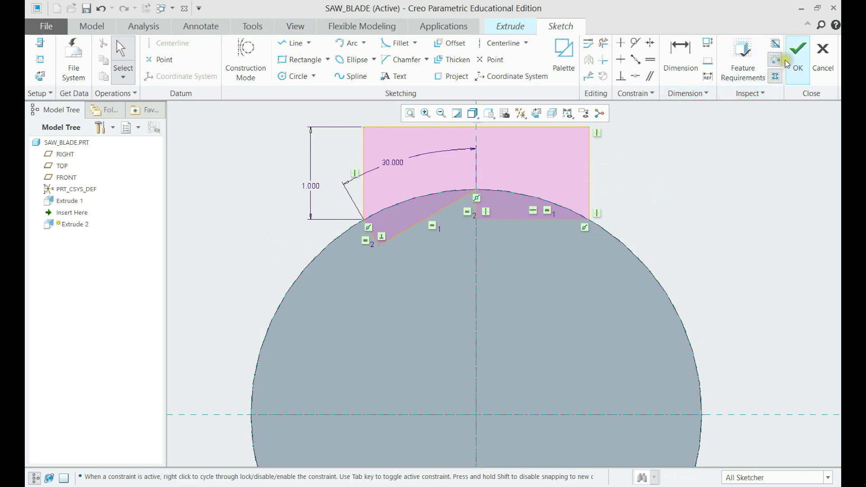
click(798, 52)
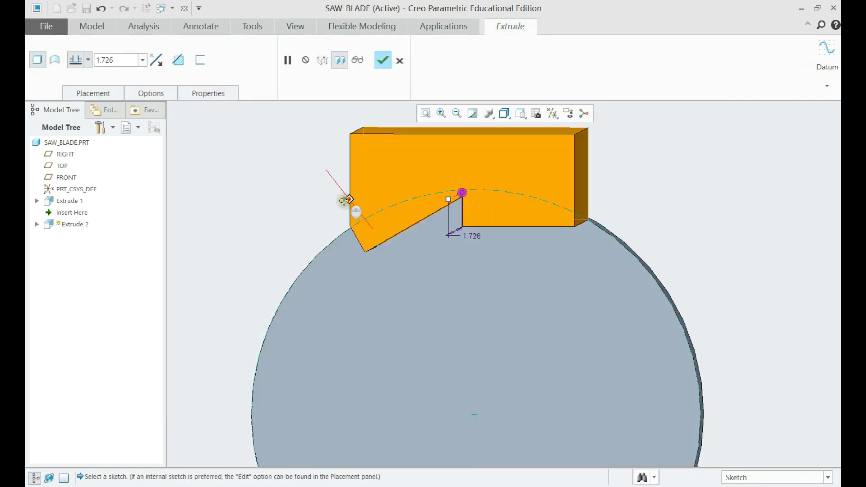
Make Extrude 2 a Through All material-removing cut, leaving one rim notch
click(88, 61)
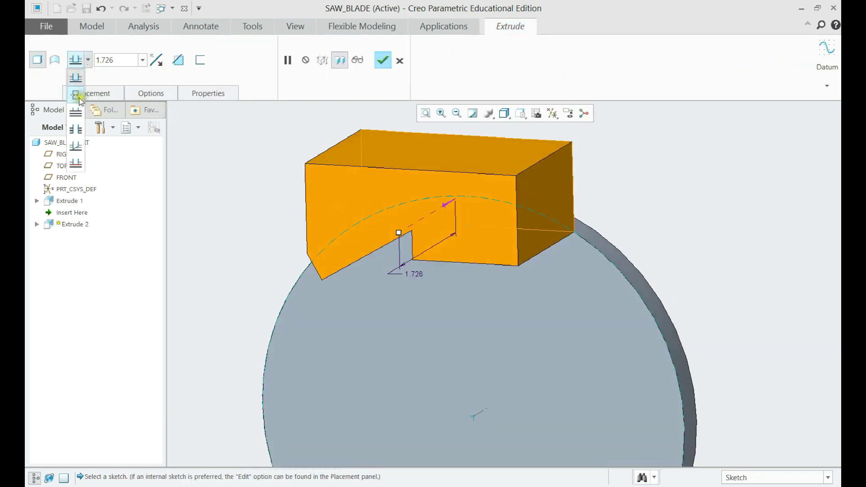
click(75, 126)
click(178, 60)
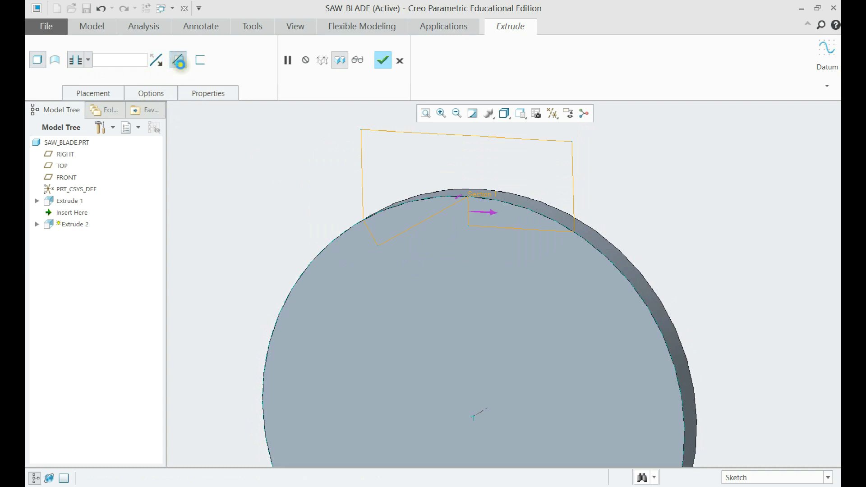
middle_click(619, 182)
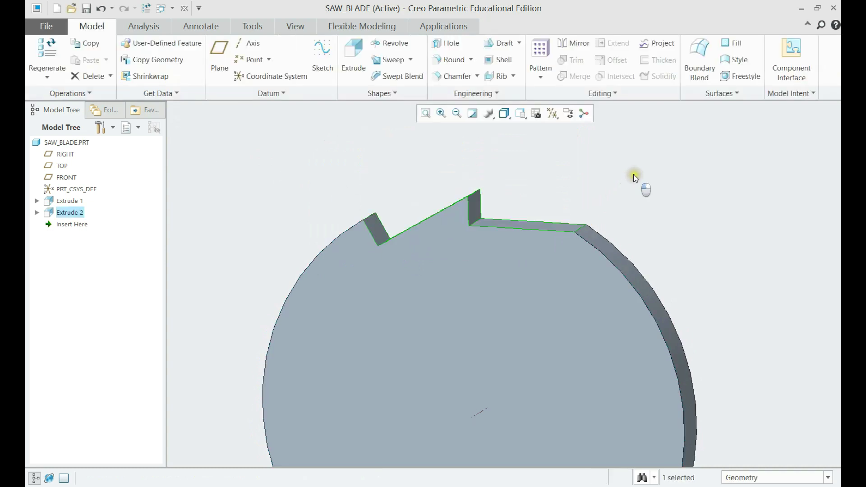
scroll(462, 147, down, 3)
click(70, 212)
Pattern the notch around the blade's central axis: 6 members at 60° spacing
click(541, 50)
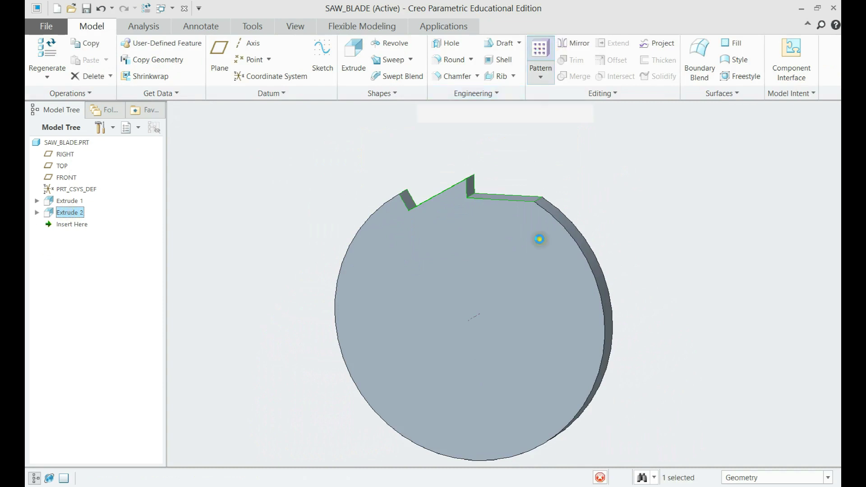
mouse_move(441, 269)
middle_down()
mouse_move(459, 258)
mouse_move(449, 261)
middle_up()
click(55, 60)
scroll(55, 95, down, 1)
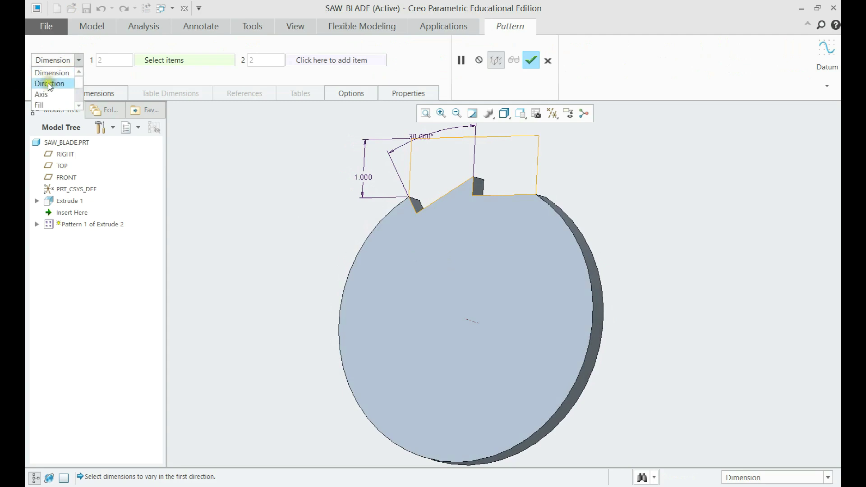
click(49, 95)
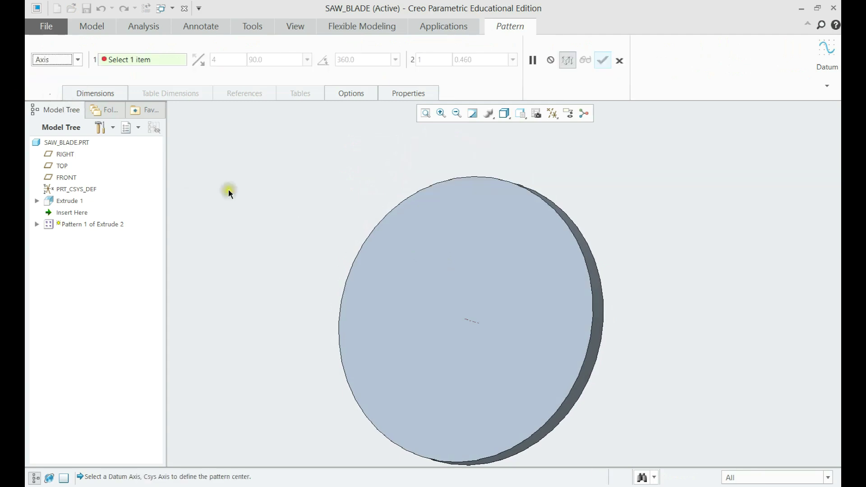
click(470, 318)
middle_drag(474, 312, 516, 272)
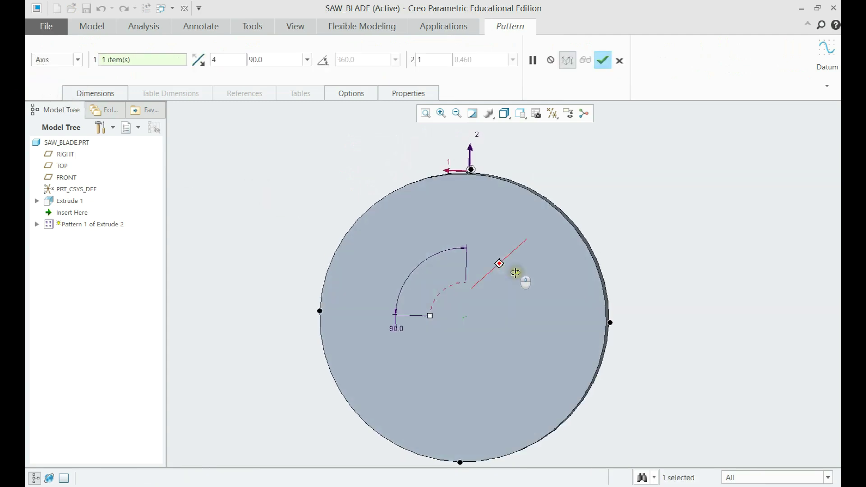
scroll(501, 267, up, 2)
double_click(282, 59)
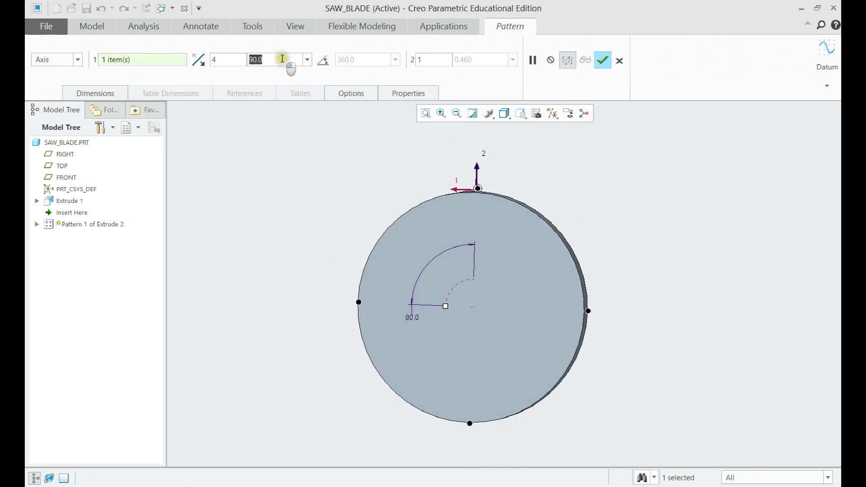
text(60)
key(Return)
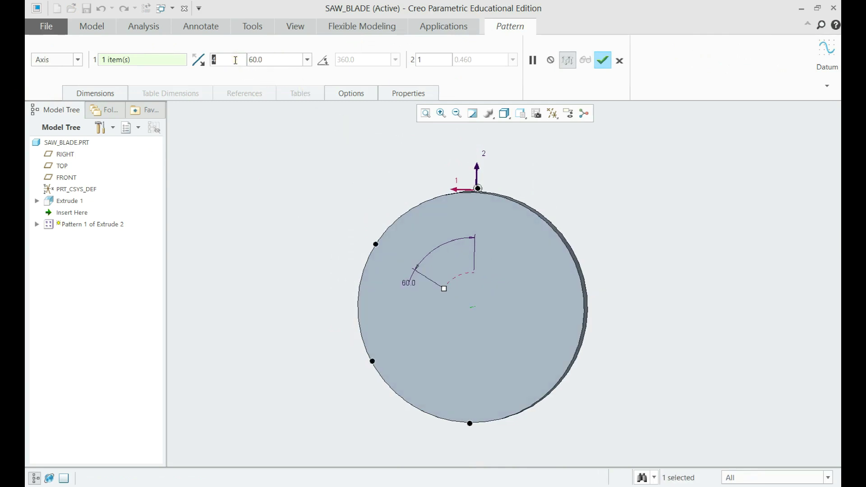
click(602, 61)
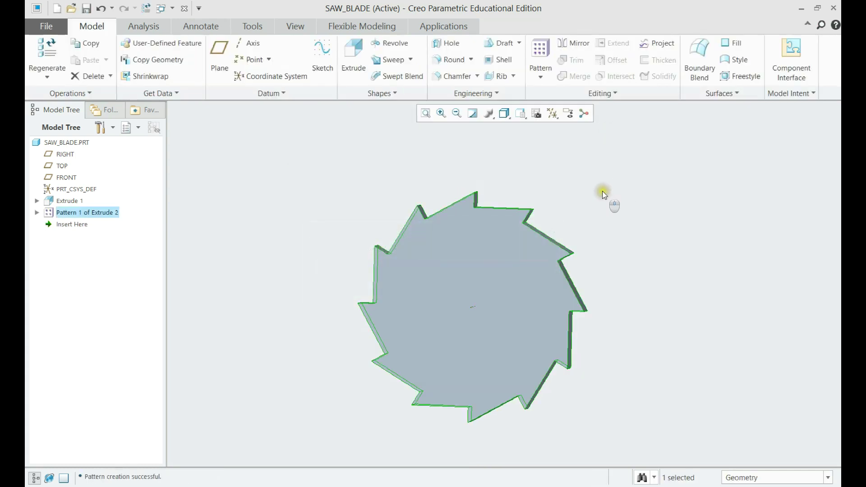
Sketch a 0.938 hub circle centred on the blade's front face
scroll(497, 280, up, 3)
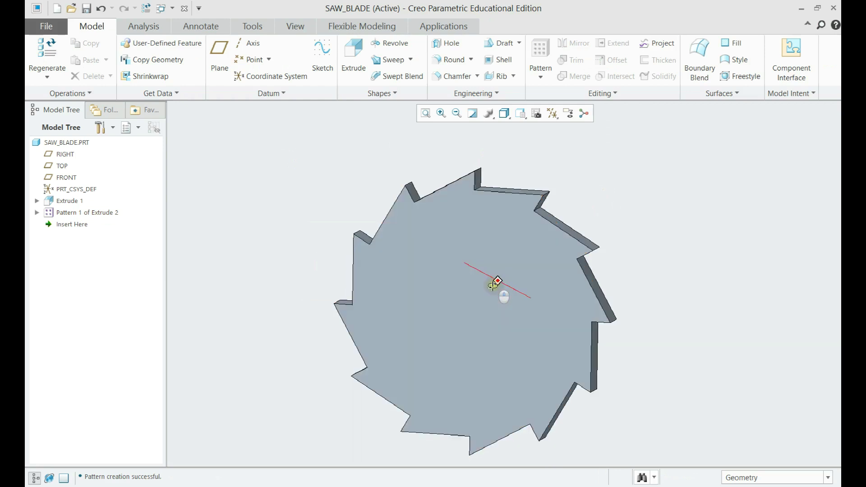
shift+middle_drag(504, 277, 519, 271)
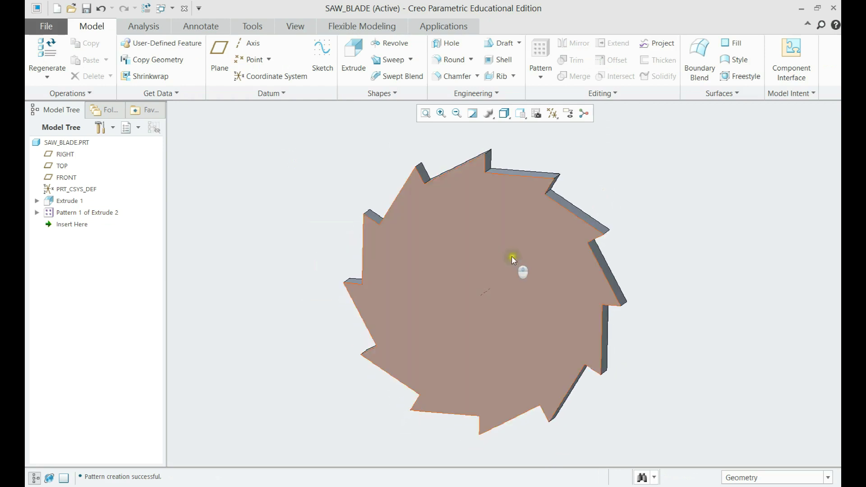
click(354, 51)
click(509, 281)
click(295, 76)
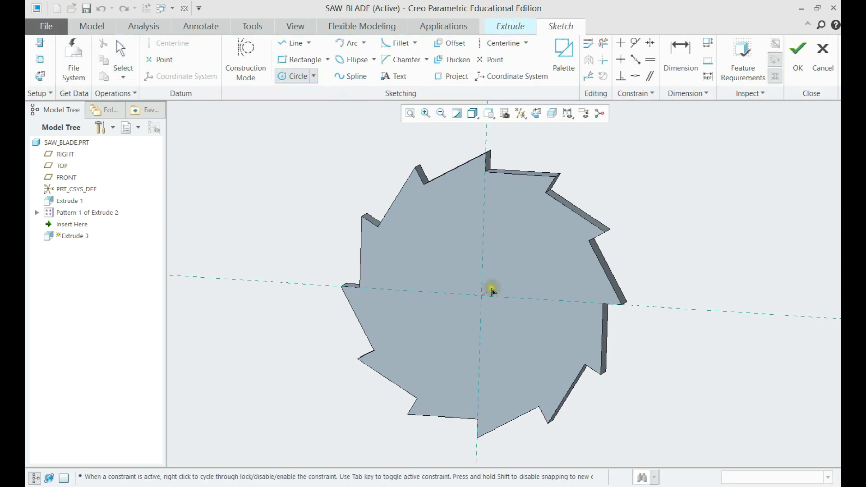
click(511, 268)
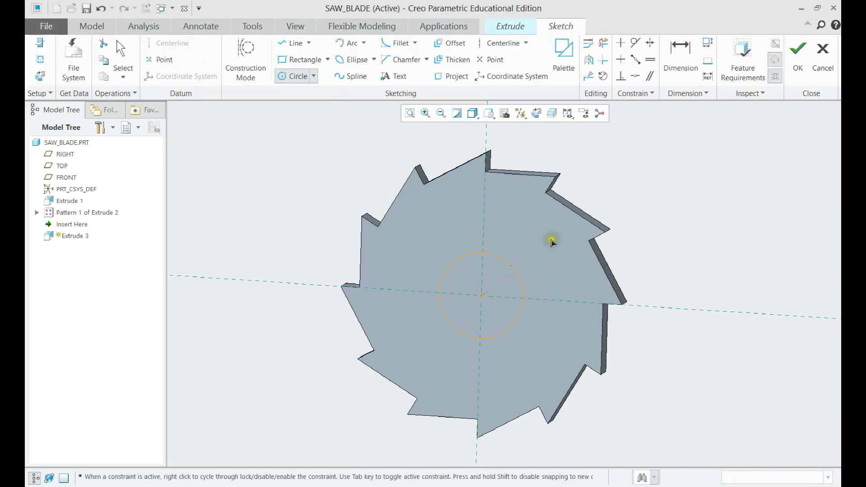
middle_click(551, 241)
click(669, 63)
click(512, 267)
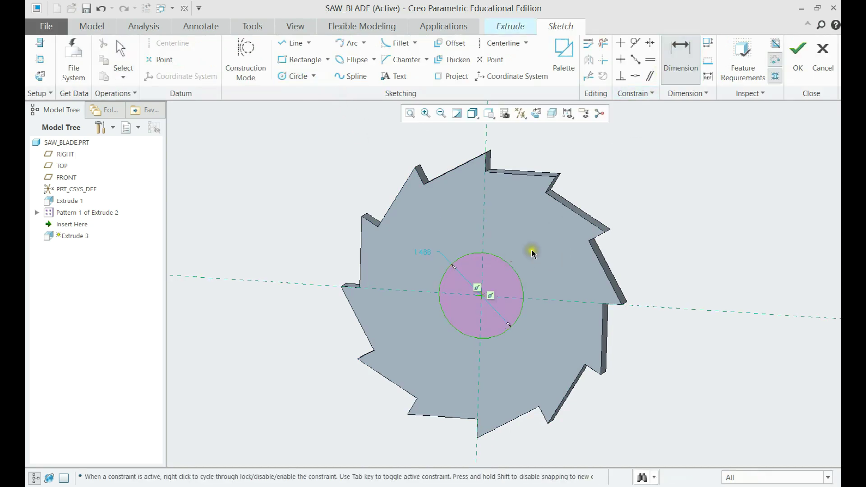
middle_click(532, 257)
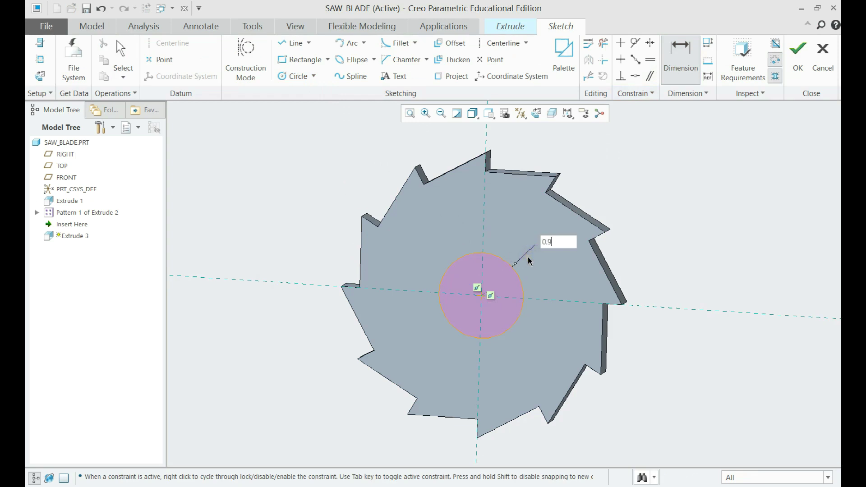
key(Return)
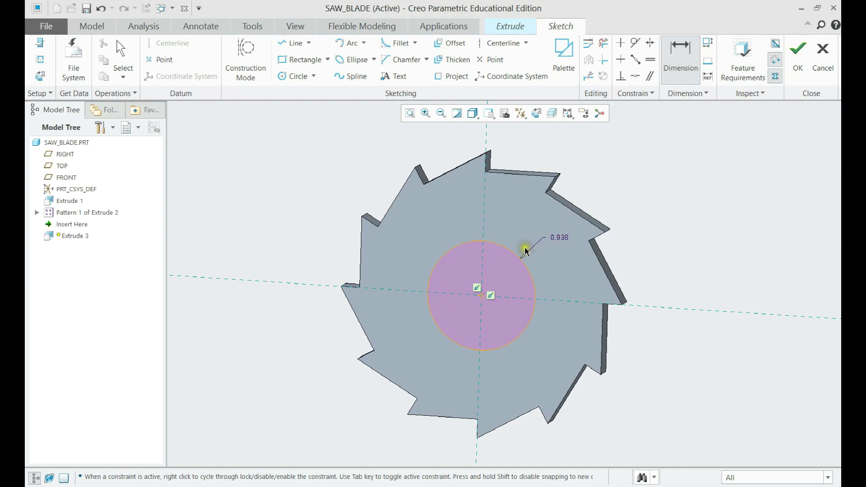
click(798, 57)
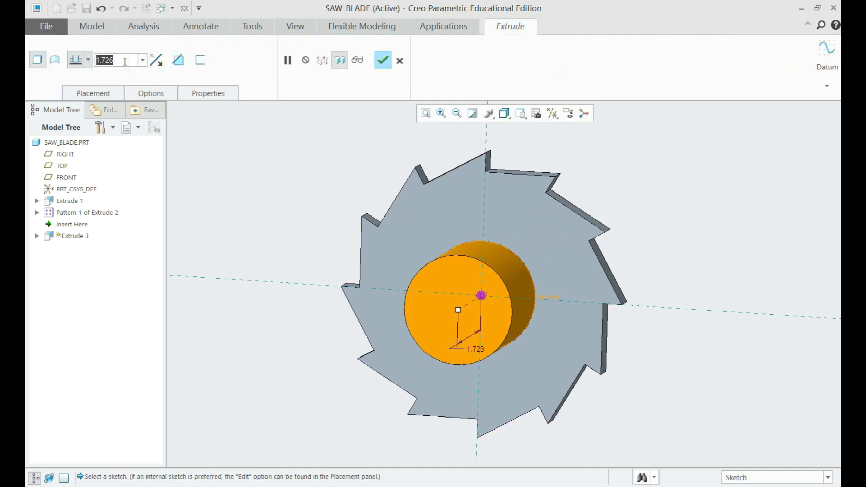
Extrude the hub 0.4375 deep to complete Extrude 3
text(0.4375)
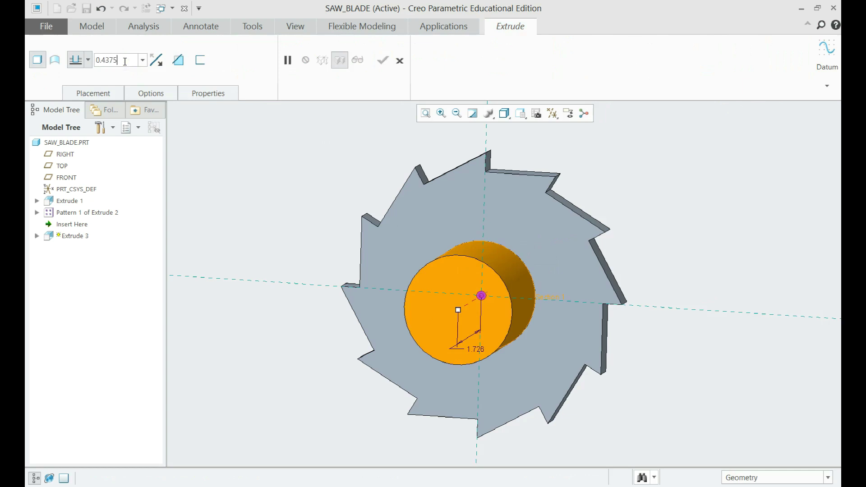
key(Return)
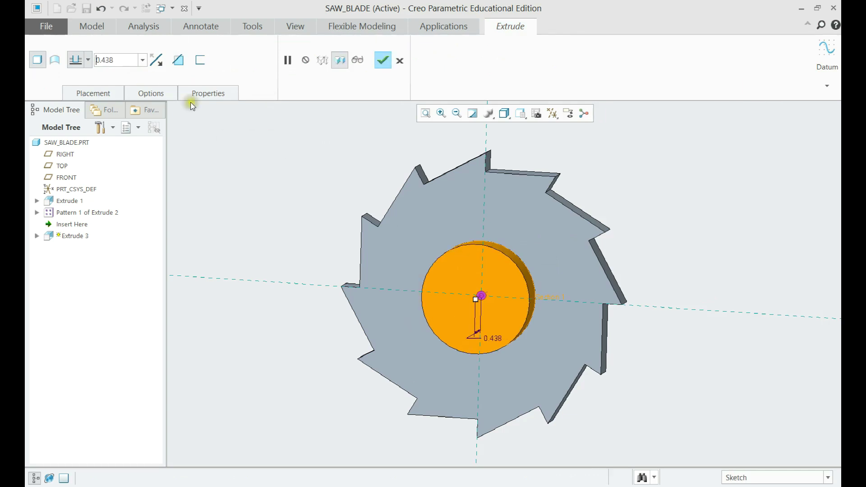
click(383, 62)
middle_drag(296, 204, 356, 236)
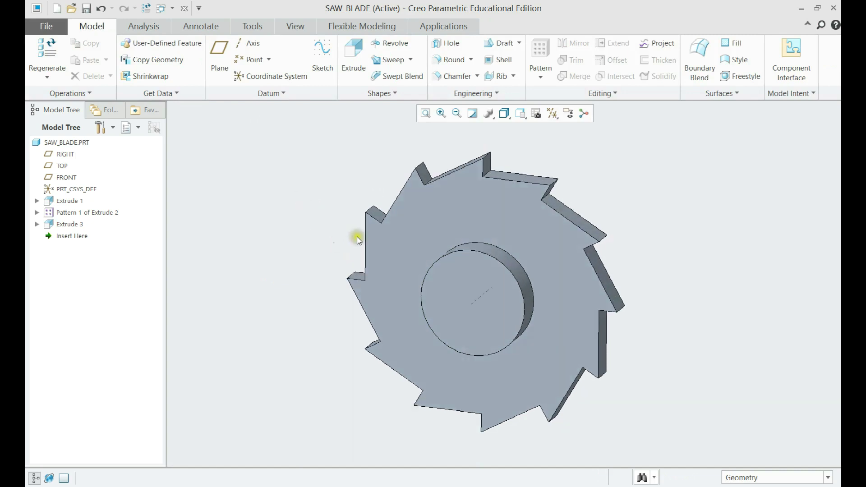
Add a coaxial 0.9375-diameter Through All hole on the hub face
click(446, 45)
click(455, 299)
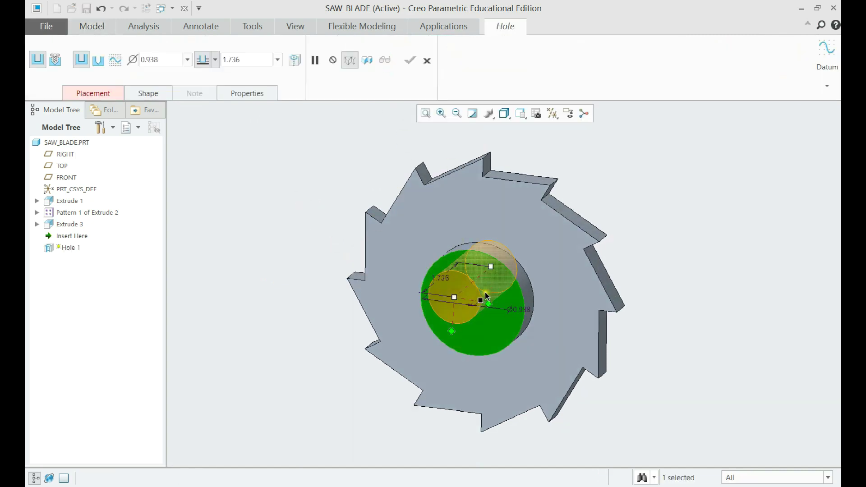
ctrl+click(487, 296)
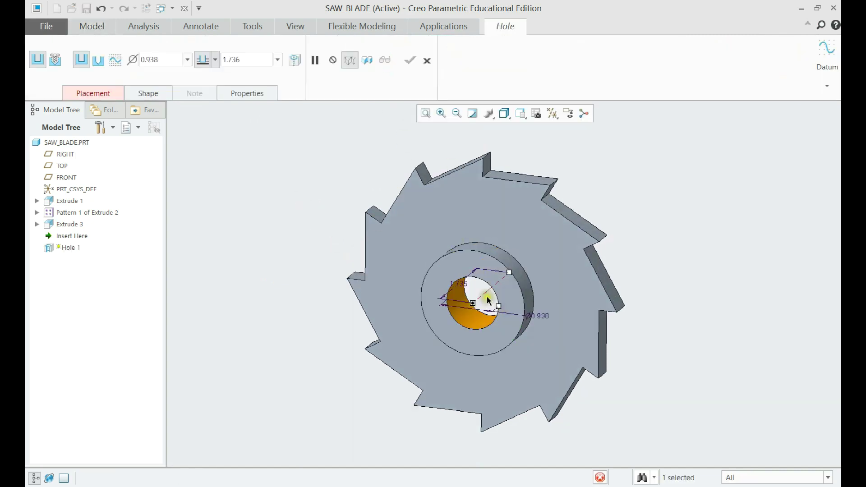
double_click(168, 61)
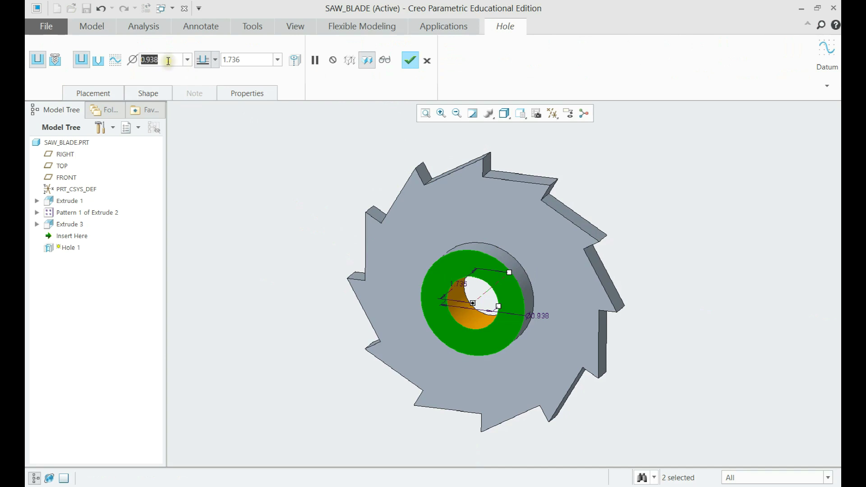
text(0)
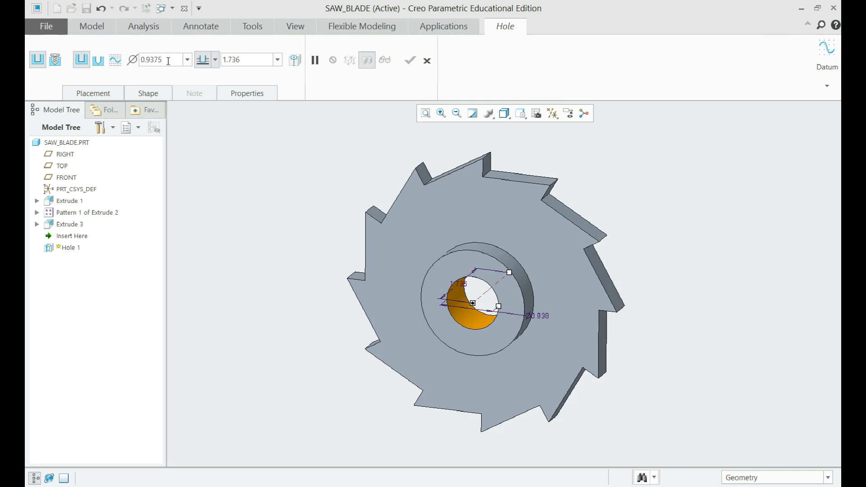
key(Return)
click(216, 60)
click(204, 127)
middle_click(286, 207)
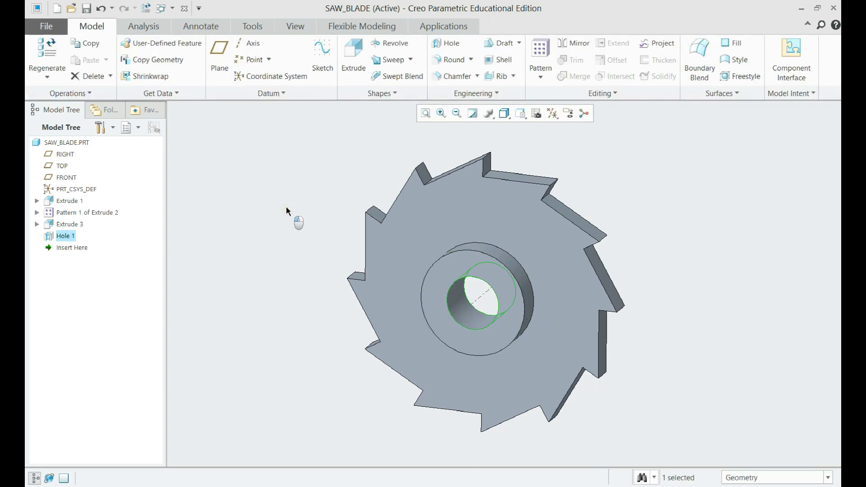
Start an extrude sketch on the hub face, referencing the hub's cylindrical surface
click(366, 63)
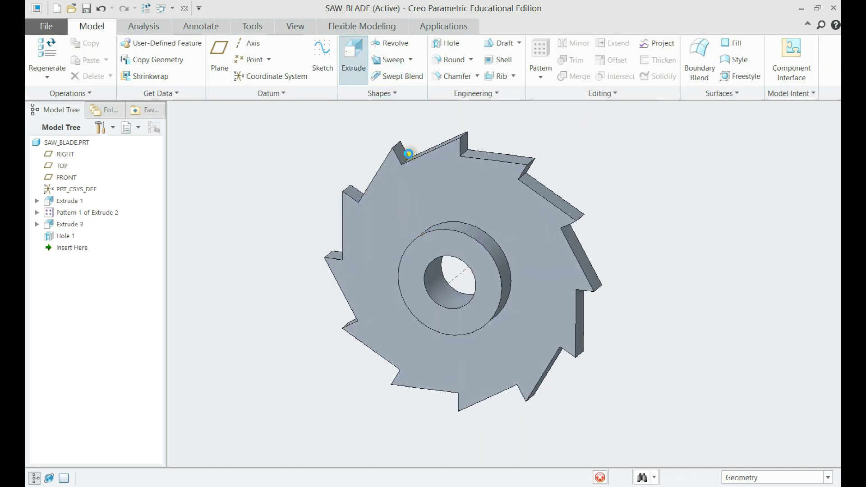
click(449, 245)
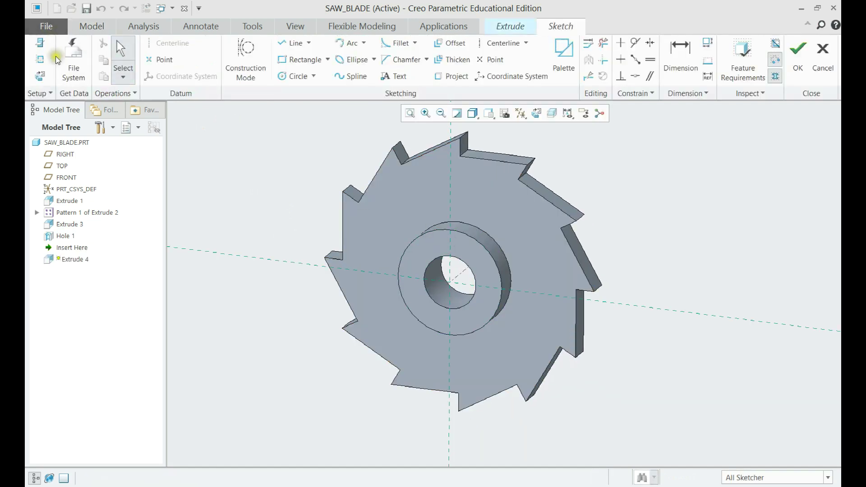
click(40, 60)
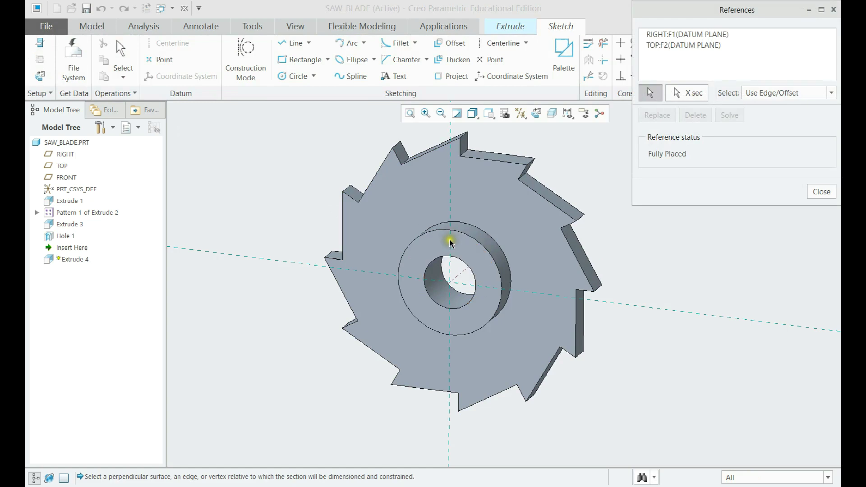
click(471, 233)
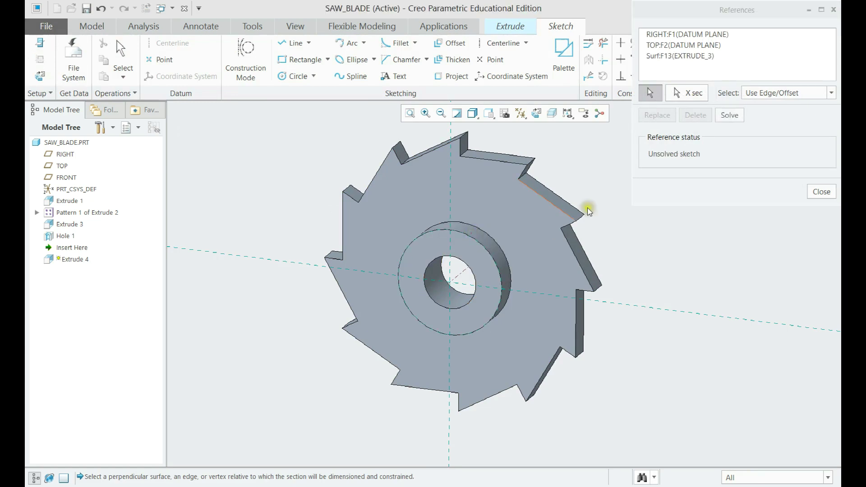
click(822, 192)
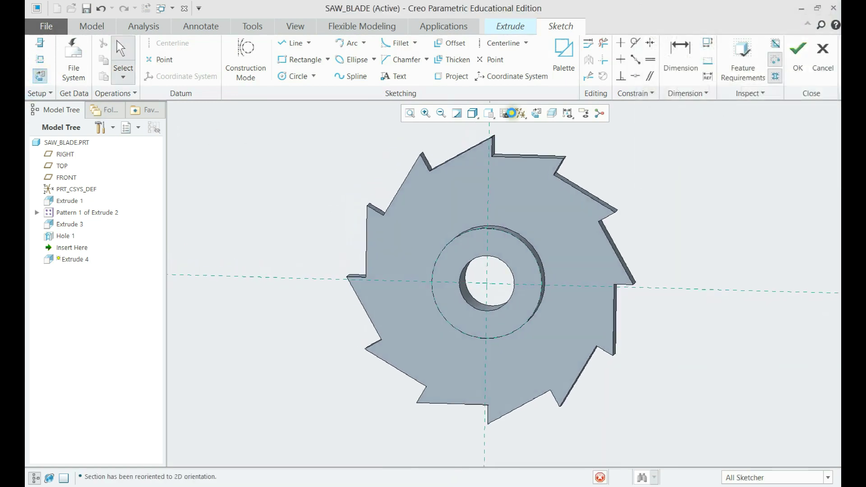
Project the hub's outer circle and draw a vertical centerline through its centre
click(452, 76)
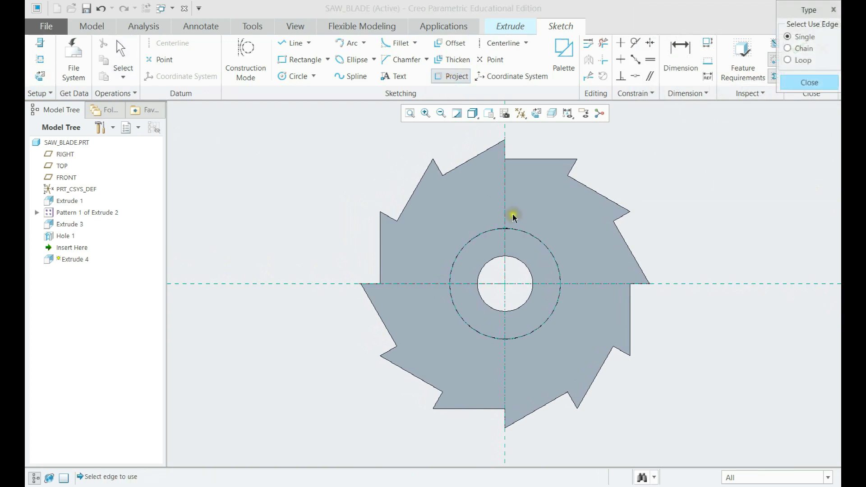
click(496, 230)
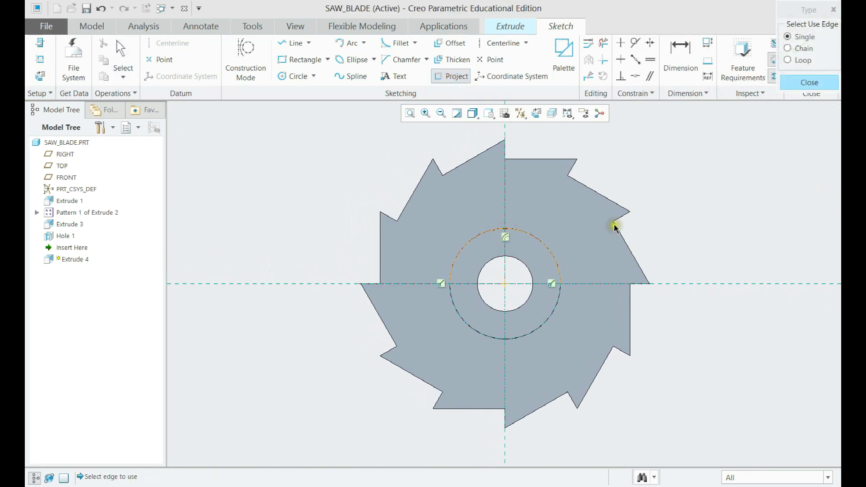
click(500, 43)
click(504, 312)
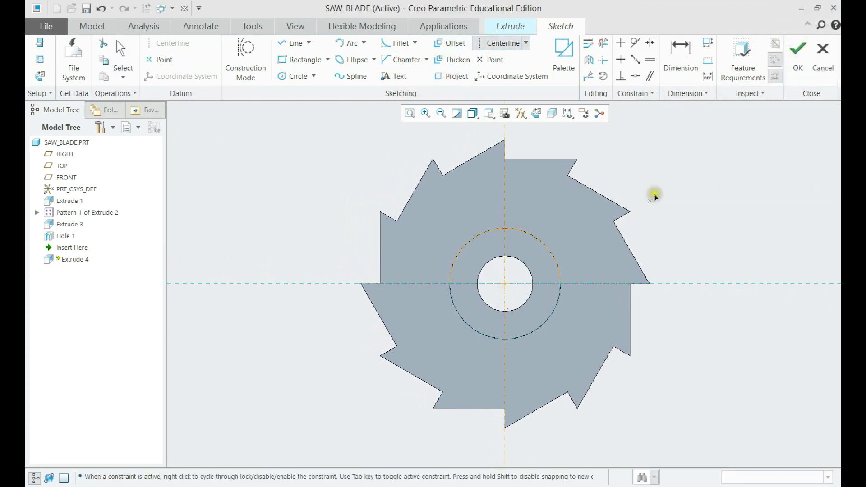
middle_click(658, 188)
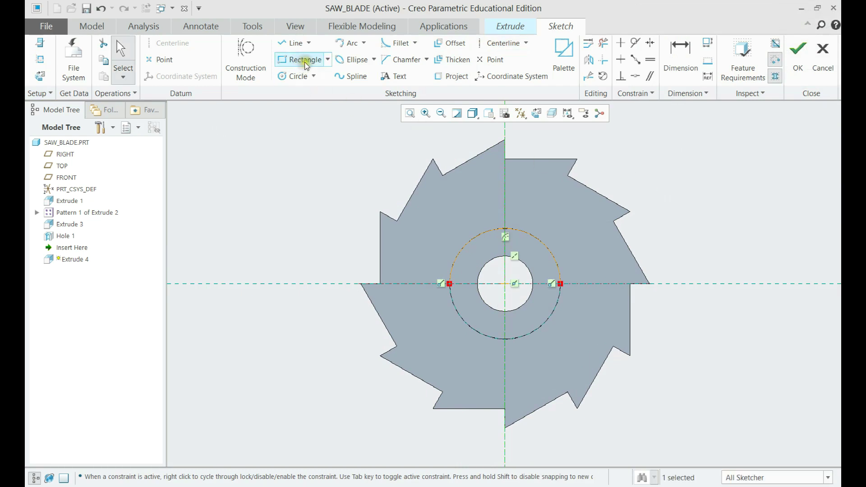
Draw three lines forming a rectangular keyway notch at the top of the hub circle
click(294, 43)
scroll(505, 240, up, 2)
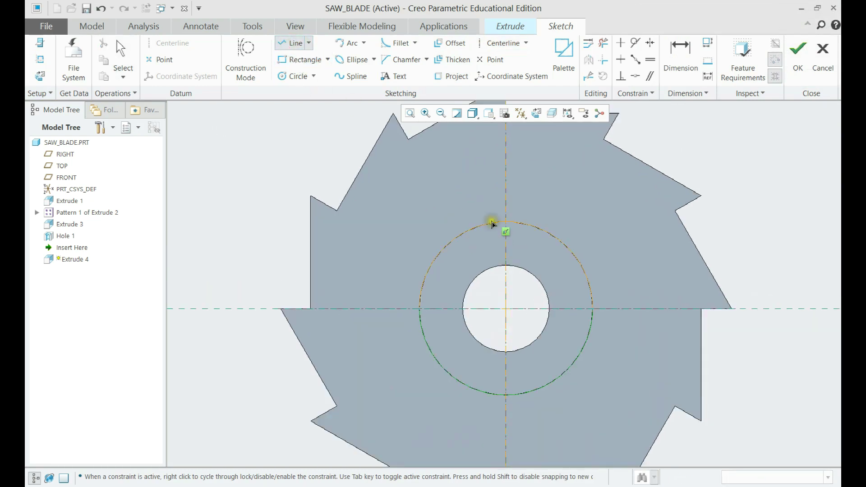
click(493, 224)
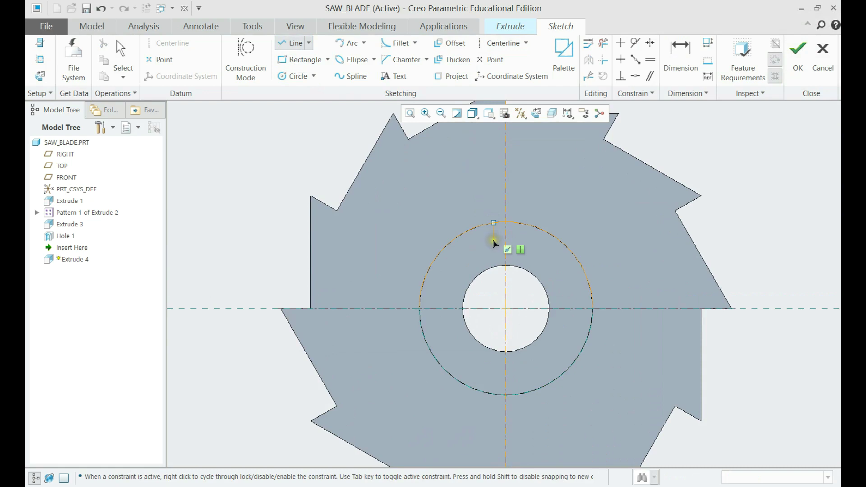
scroll(495, 243, up, 2)
click(494, 241)
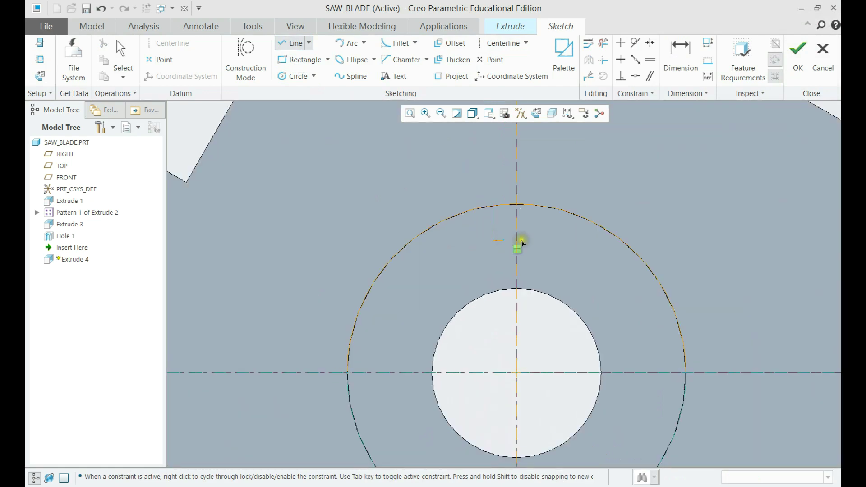
click(542, 241)
click(543, 205)
middle_click(565, 186)
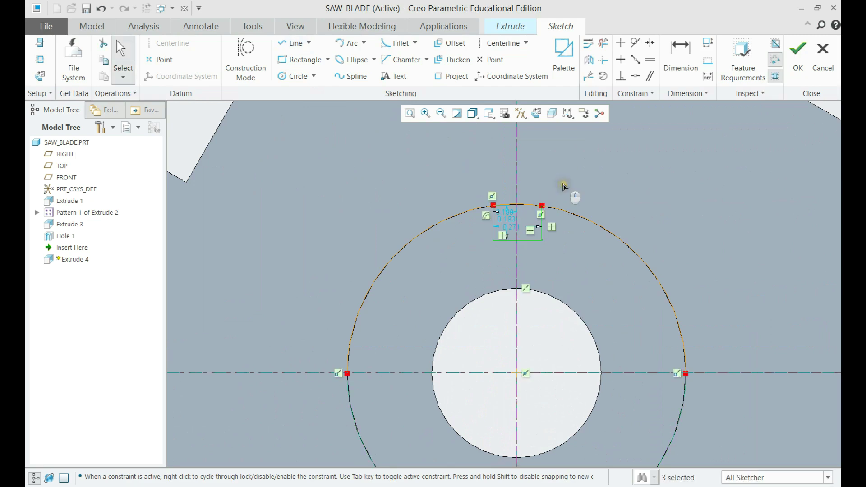
Make the two lower keyway corners symmetric about the centerline
click(650, 43)
click(542, 241)
click(492, 239)
click(515, 259)
middle_click(538, 260)
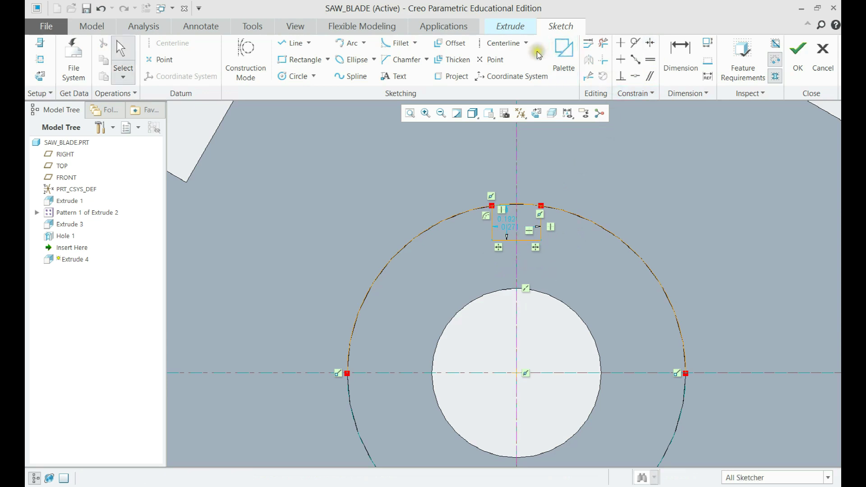
Trim away the left and right arcs of the circle outside the keyway
click(603, 43)
drag(625, 235, 613, 274)
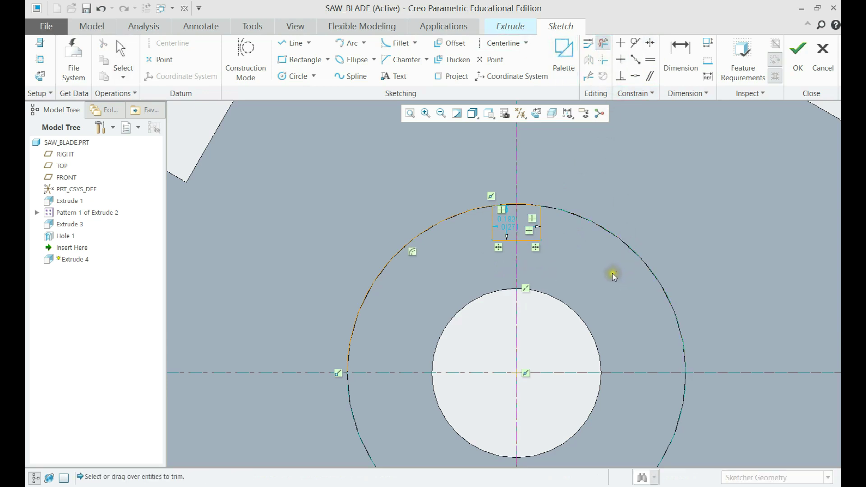
drag(413, 250, 424, 258)
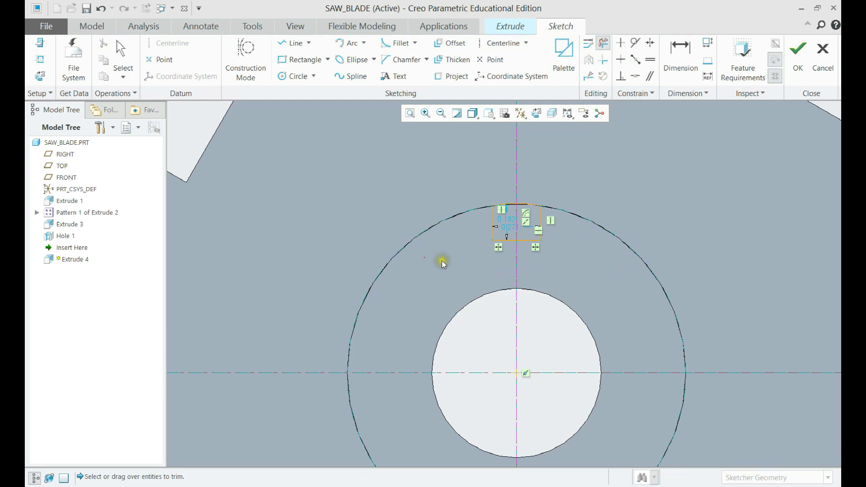
middle_click(481, 250)
Move the keyway width dimension below the keyway and start editing its value
scroll(514, 209, down, 3)
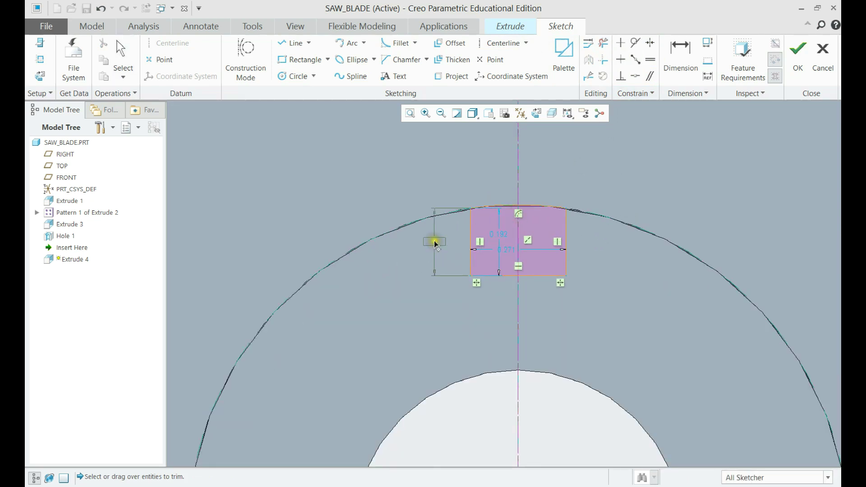
drag(512, 251, 519, 310)
double_click(526, 309)
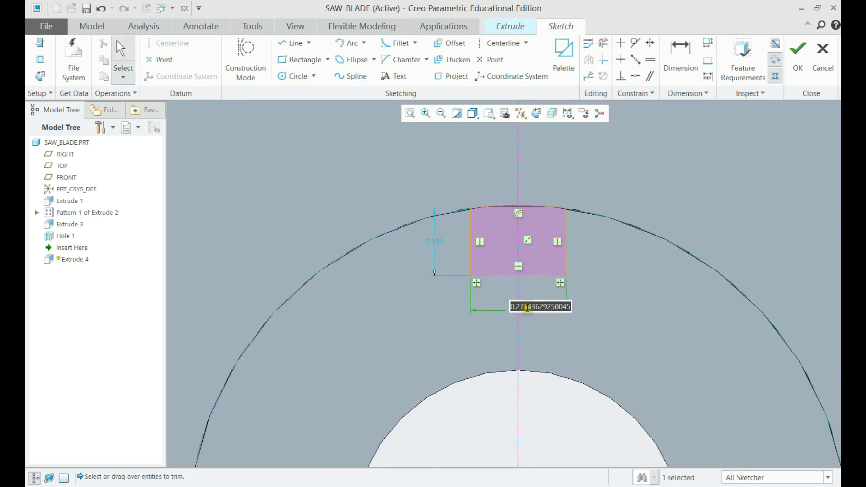